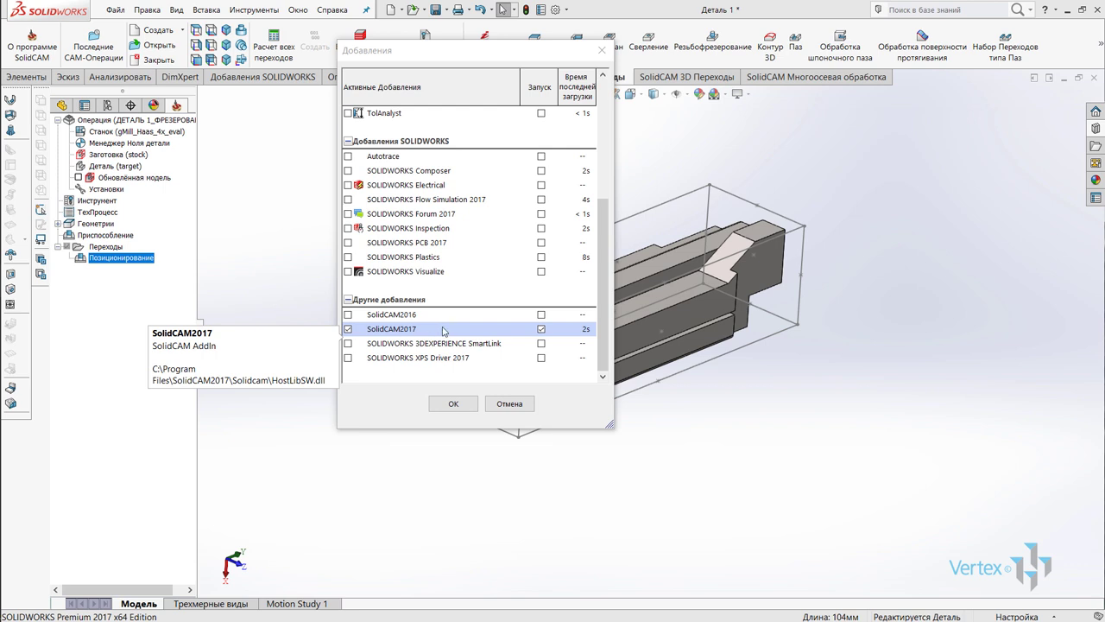
Step: Enable the SolidCAM2017 add-in in the Add-Ins dialog and confirm
left_click(463, 403)
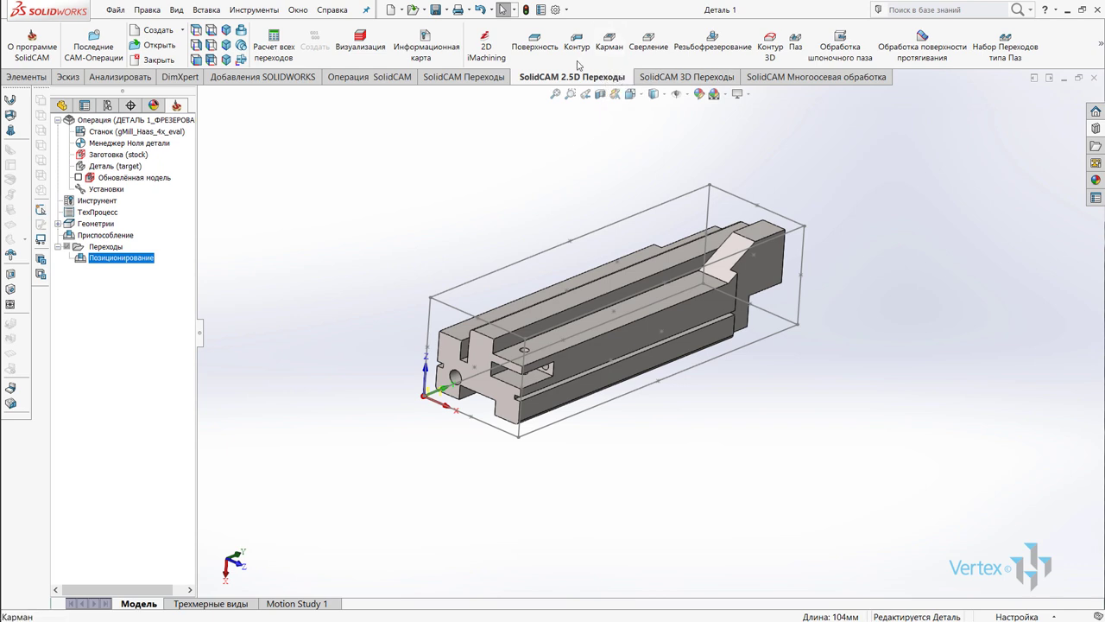
Step: Start a Face Milling operation and create a new geometry, facemill2, for it
left_click(532, 52)
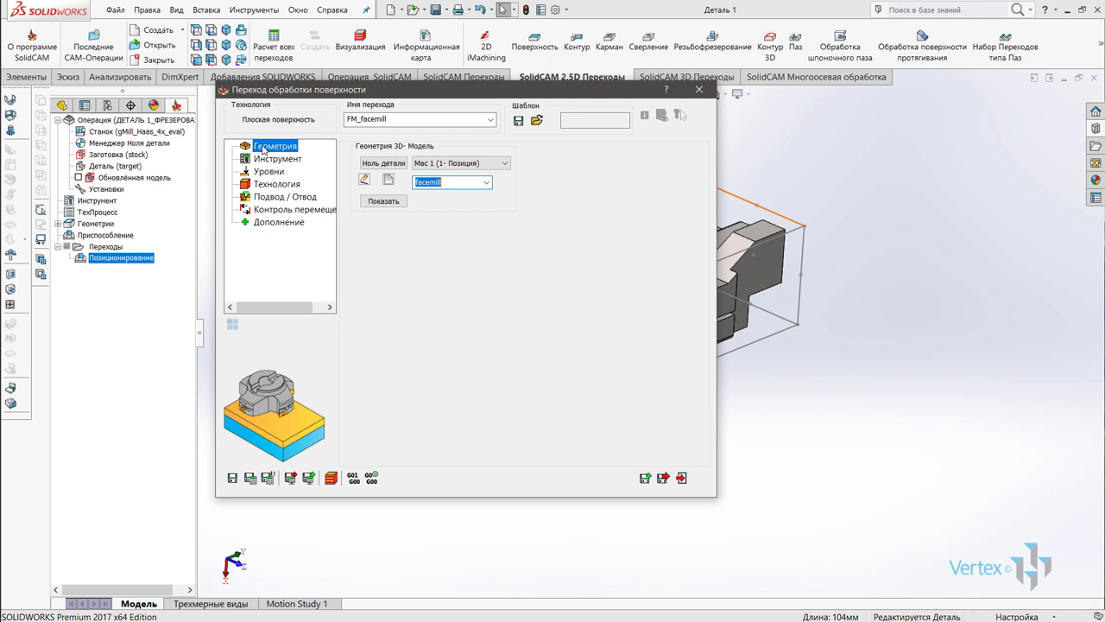
left_click(390, 183)
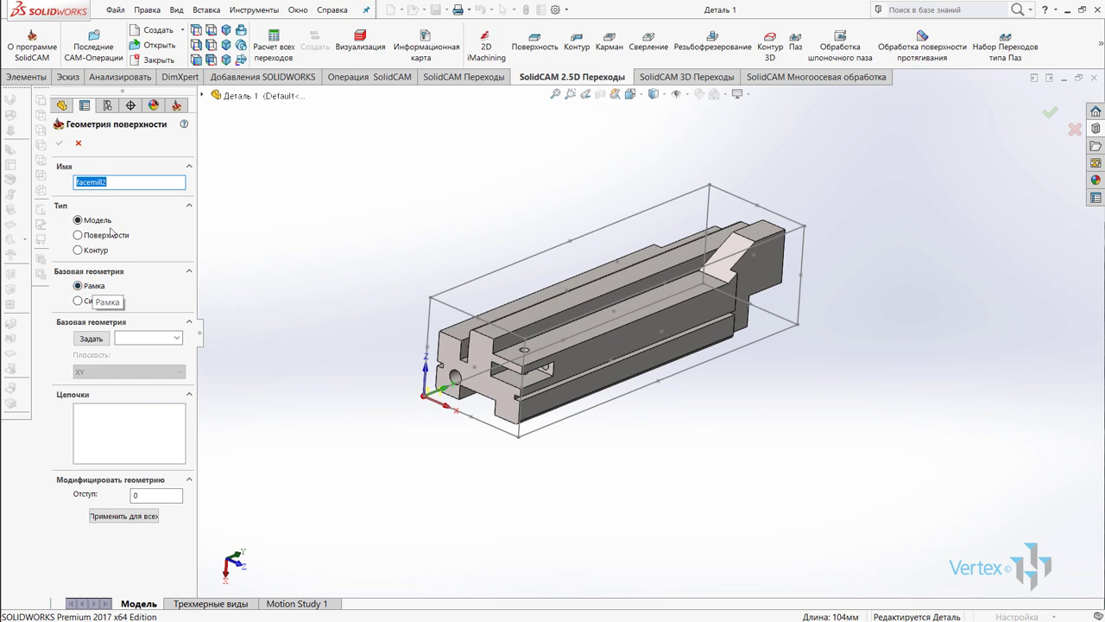
Step: Define facemill2 as a Contour chain on the stock box's top edge and accept it
left_click(79, 250)
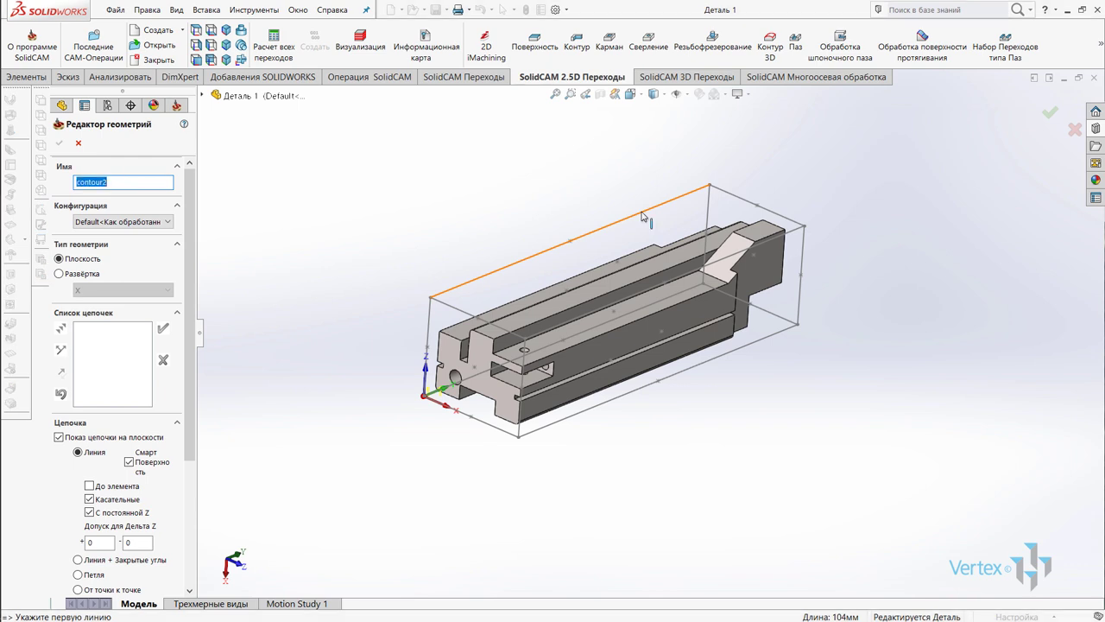
left_click(643, 216)
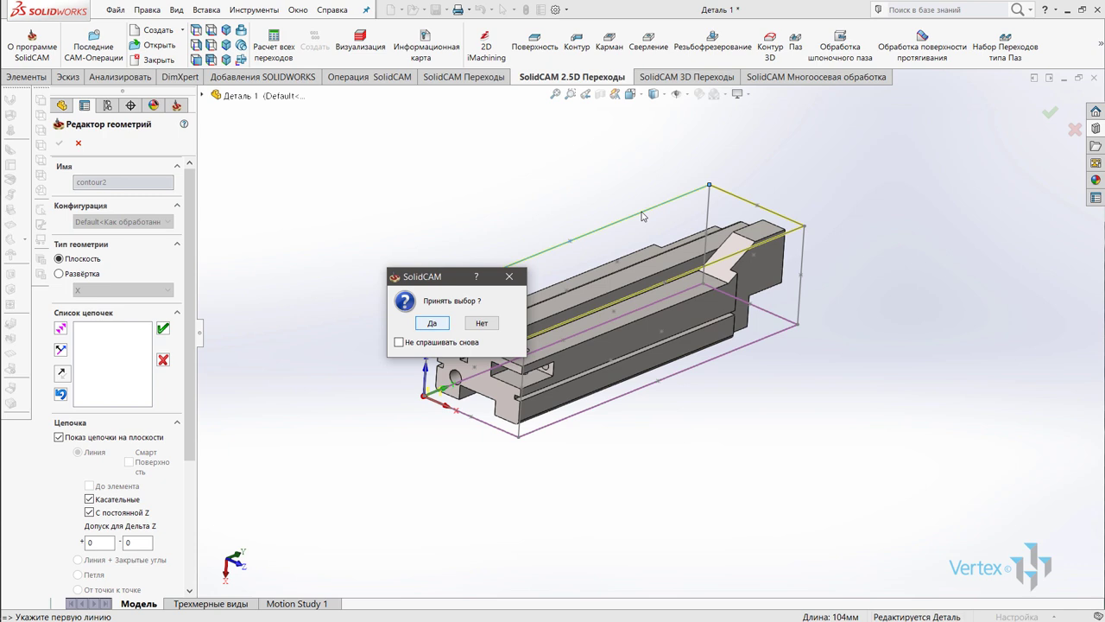
left_click_drag(437, 274, 310, 159)
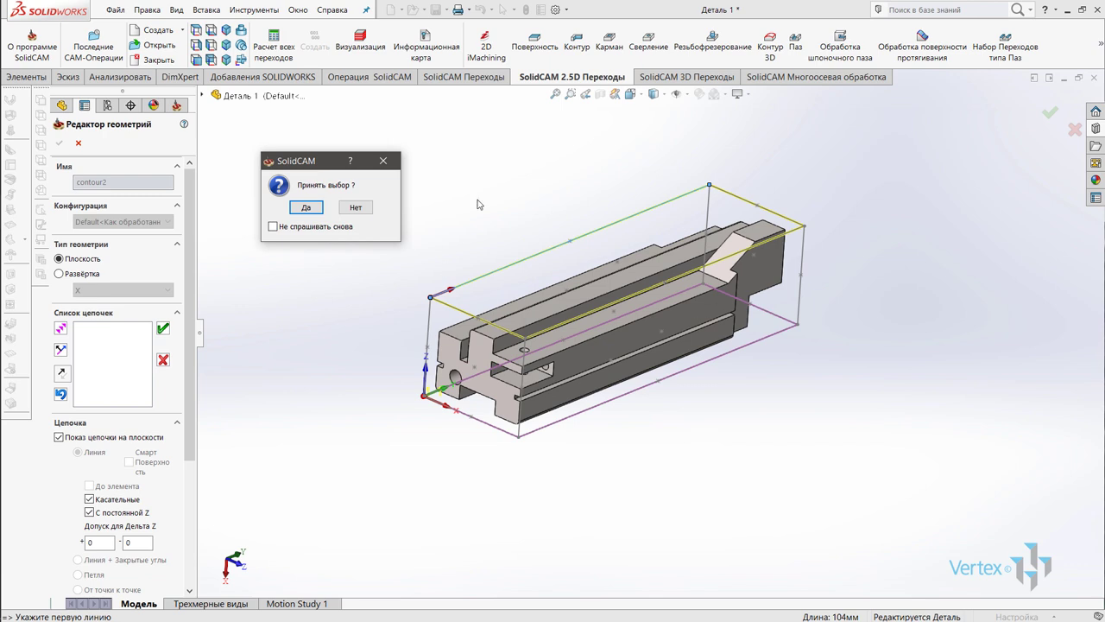
left_click(308, 207)
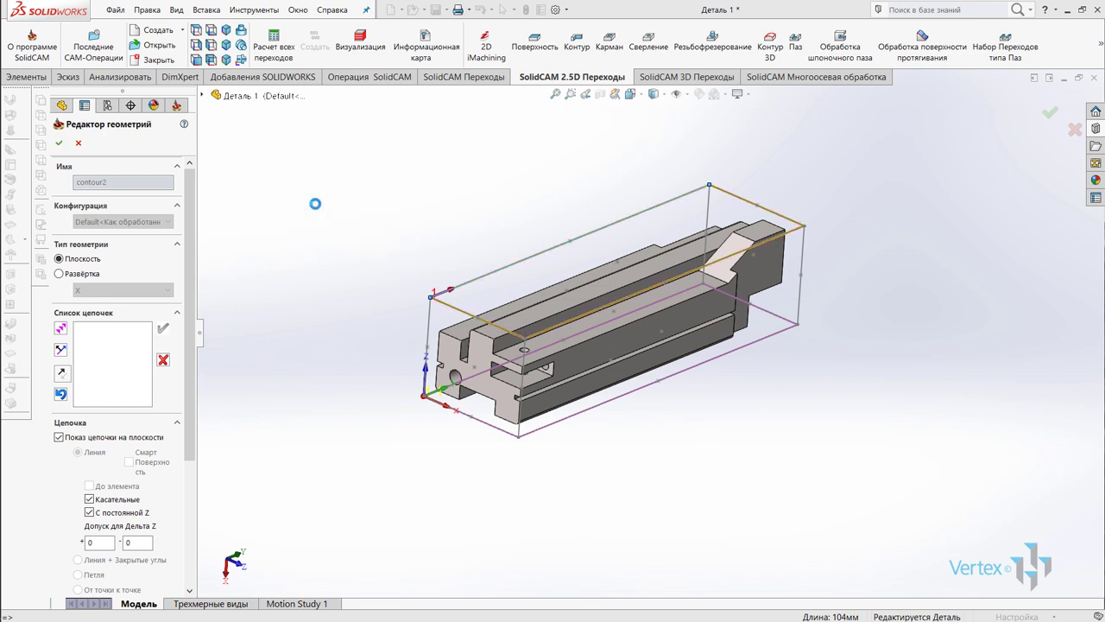
left_click(59, 142)
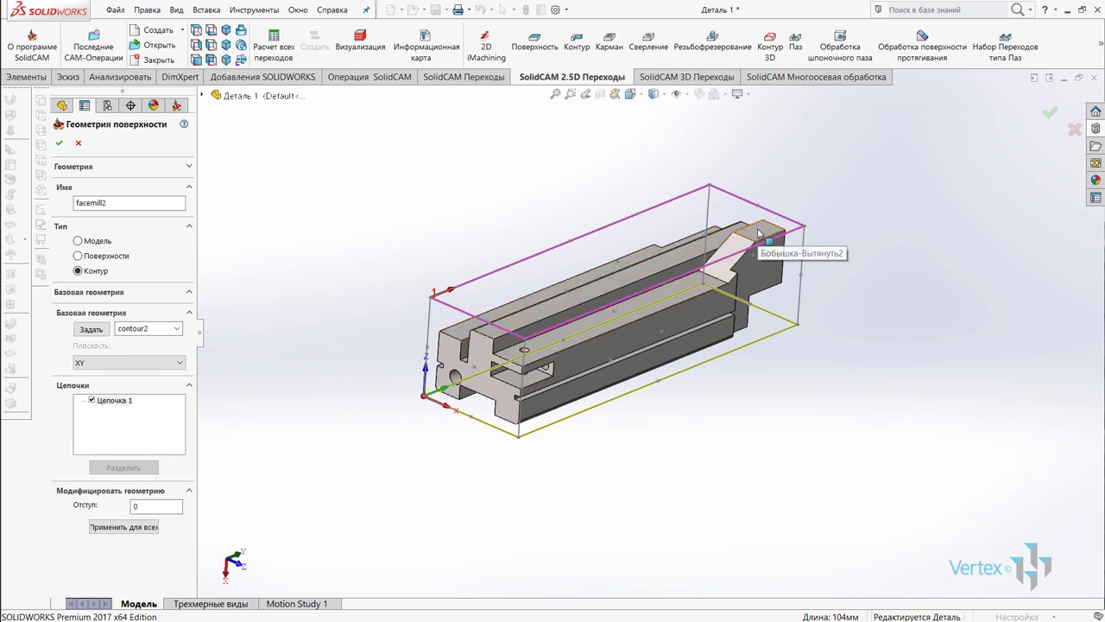
left_click(60, 144)
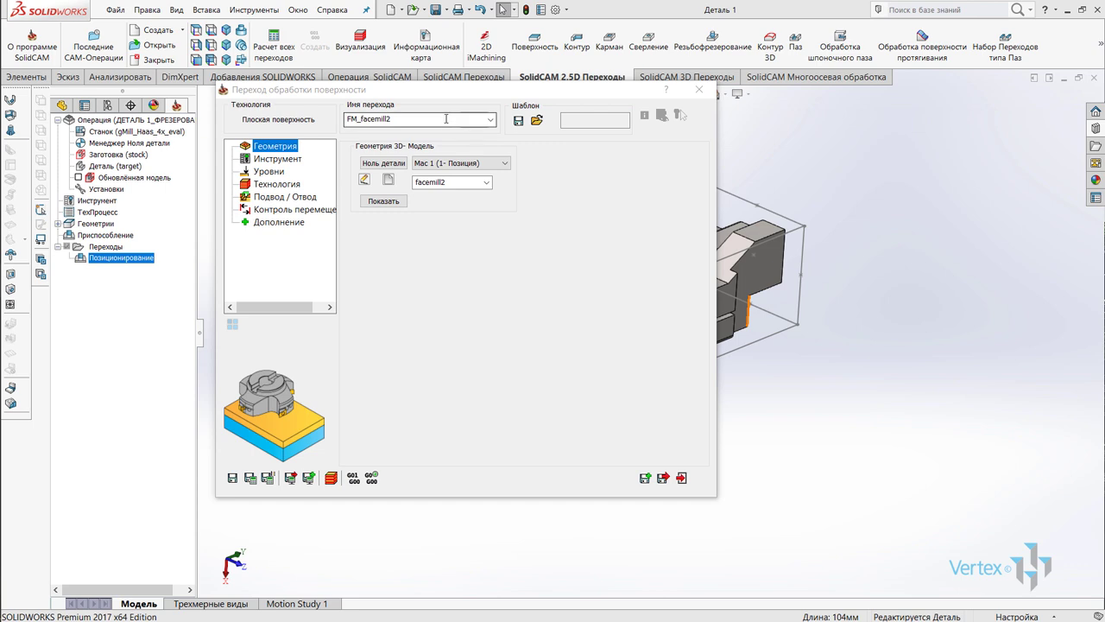
Step: Add a 60 mm face mill as tool 3, then assign tool 1, the 40 mm face mill
left_click(287, 160)
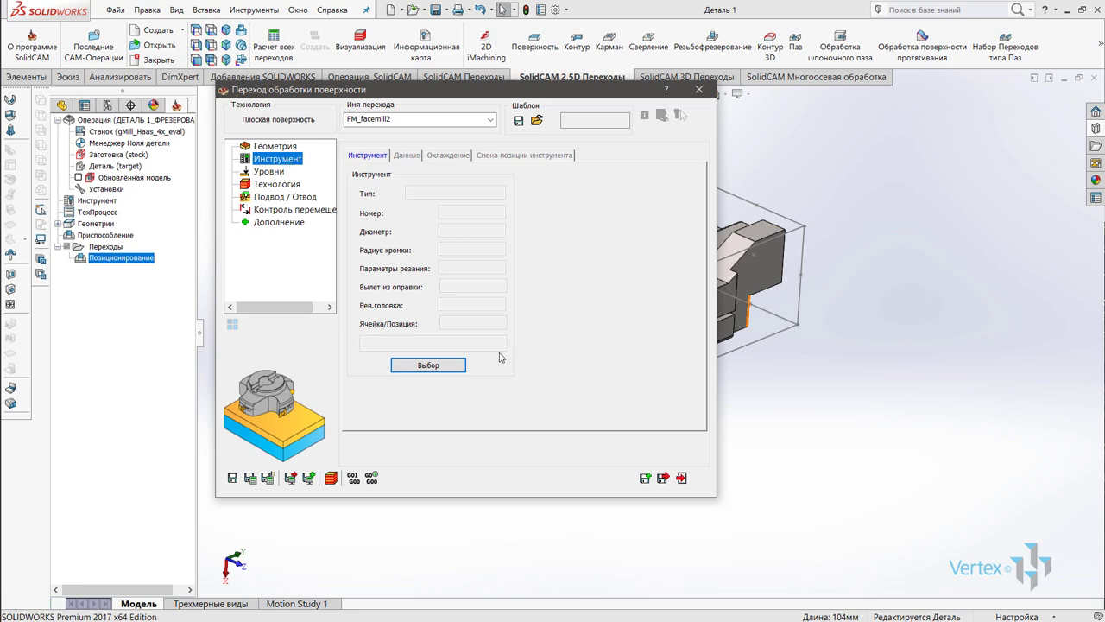
left_click(436, 367)
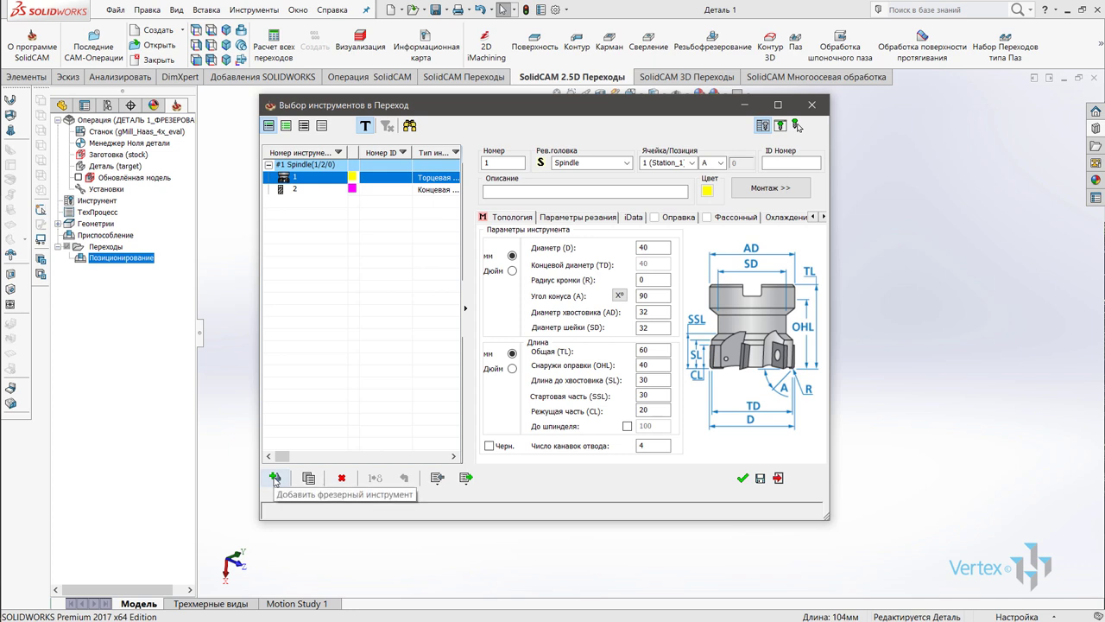
left_click(274, 478)
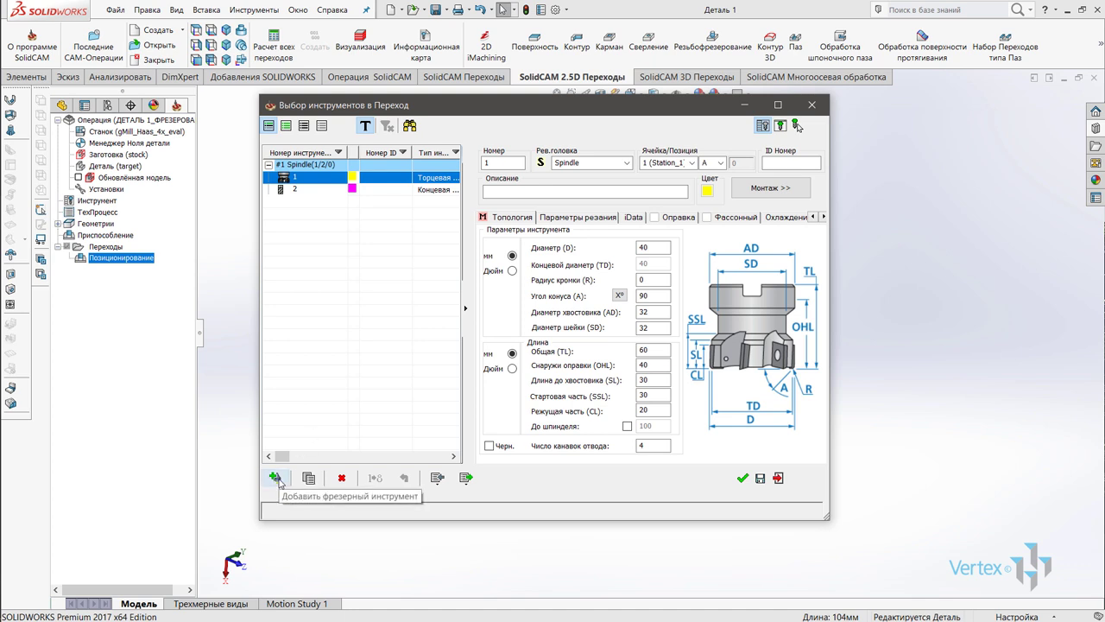
left_click(278, 479)
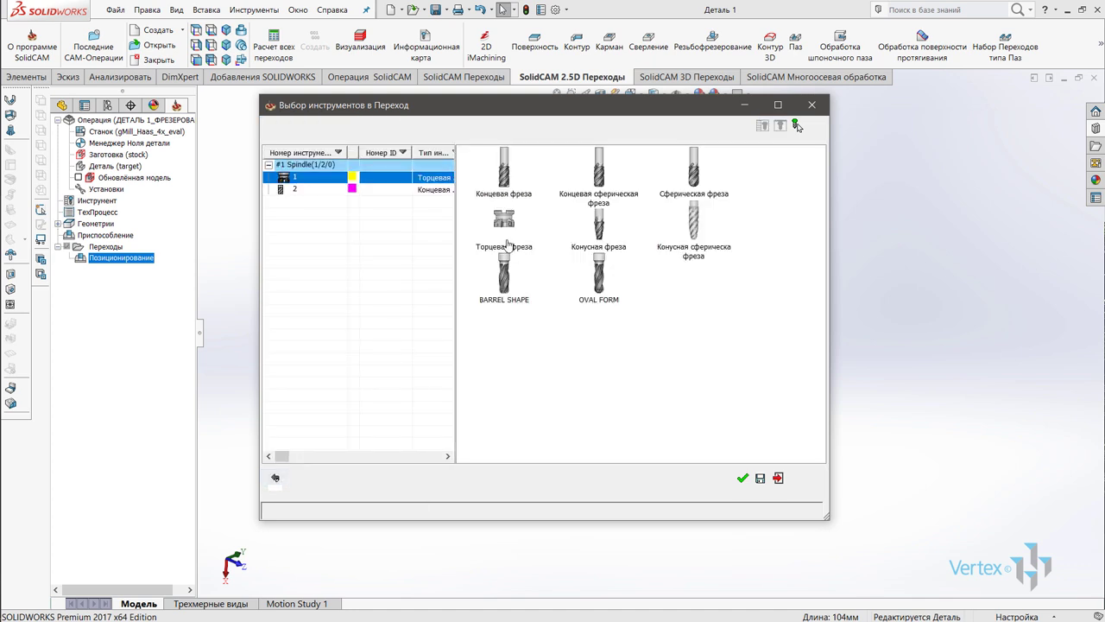
left_click(507, 243)
double_click(646, 249)
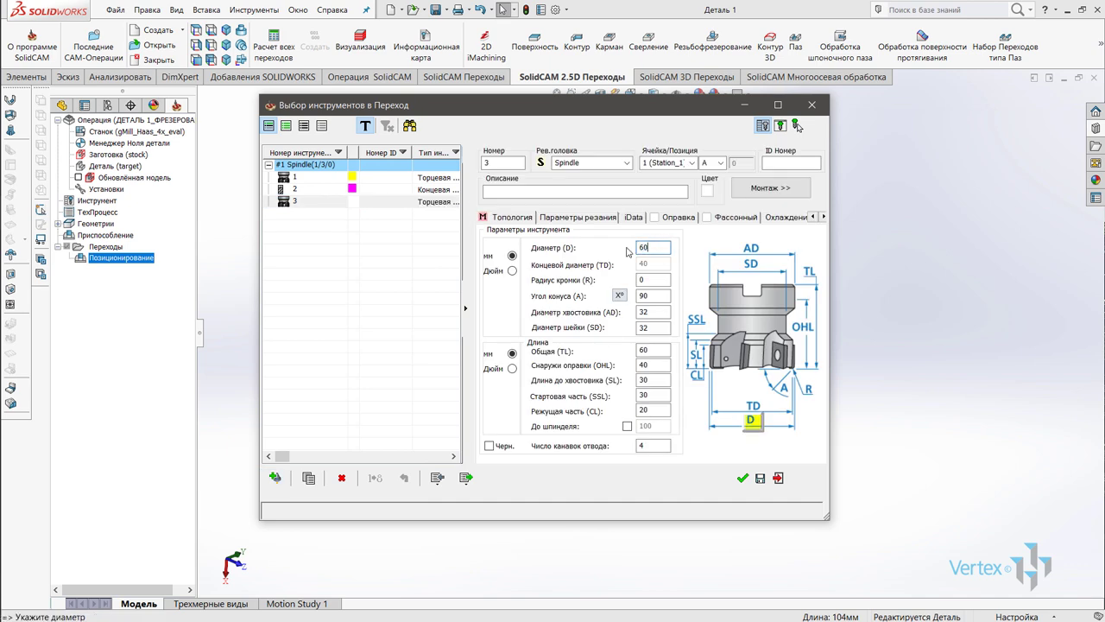
left_click(743, 478)
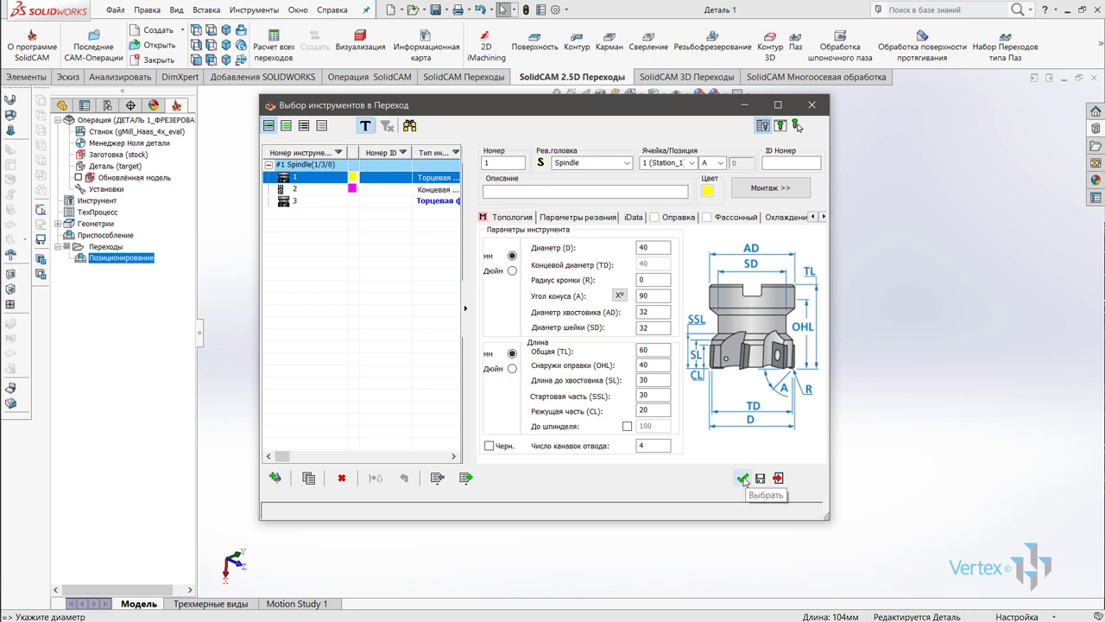
left_click(743, 478)
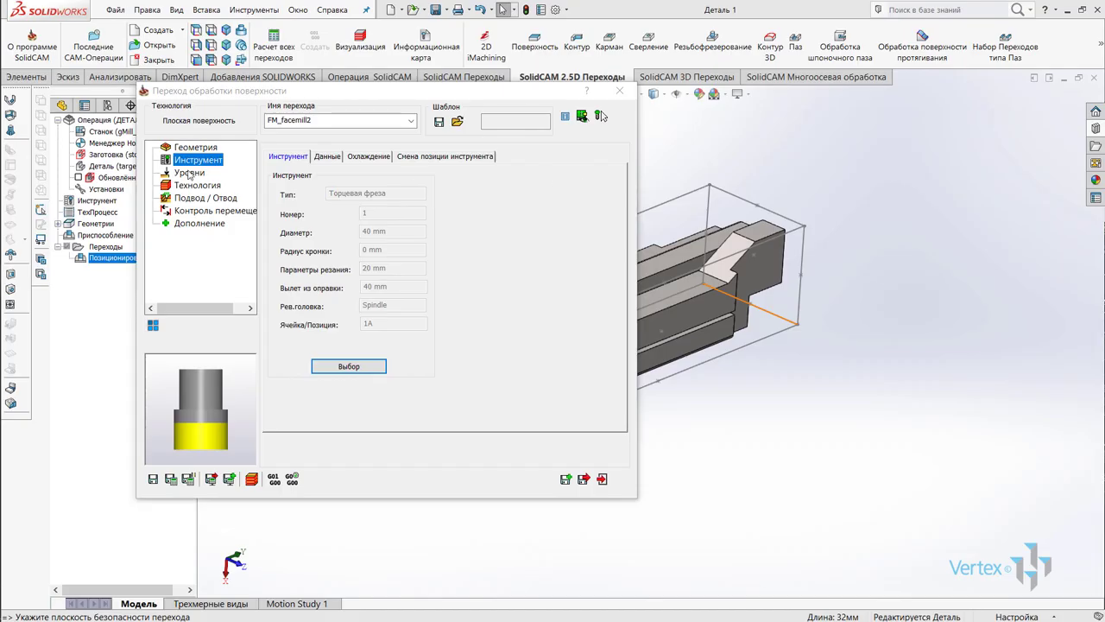
Step: Set the clearance level to 27.163 from the stock's top edge
left_click(189, 173)
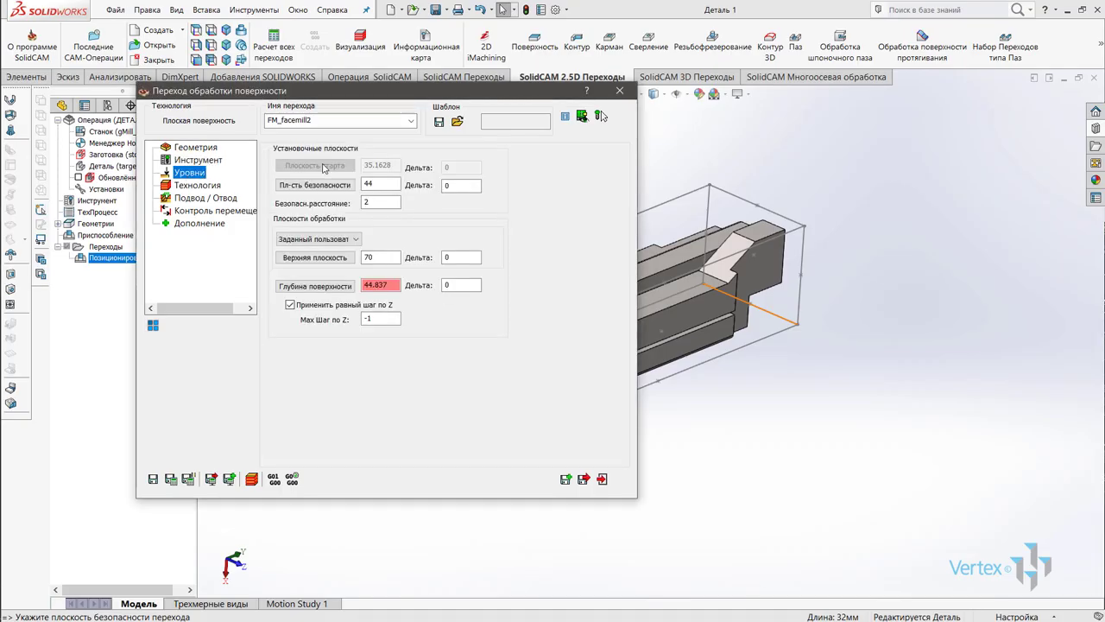
left_click(329, 185)
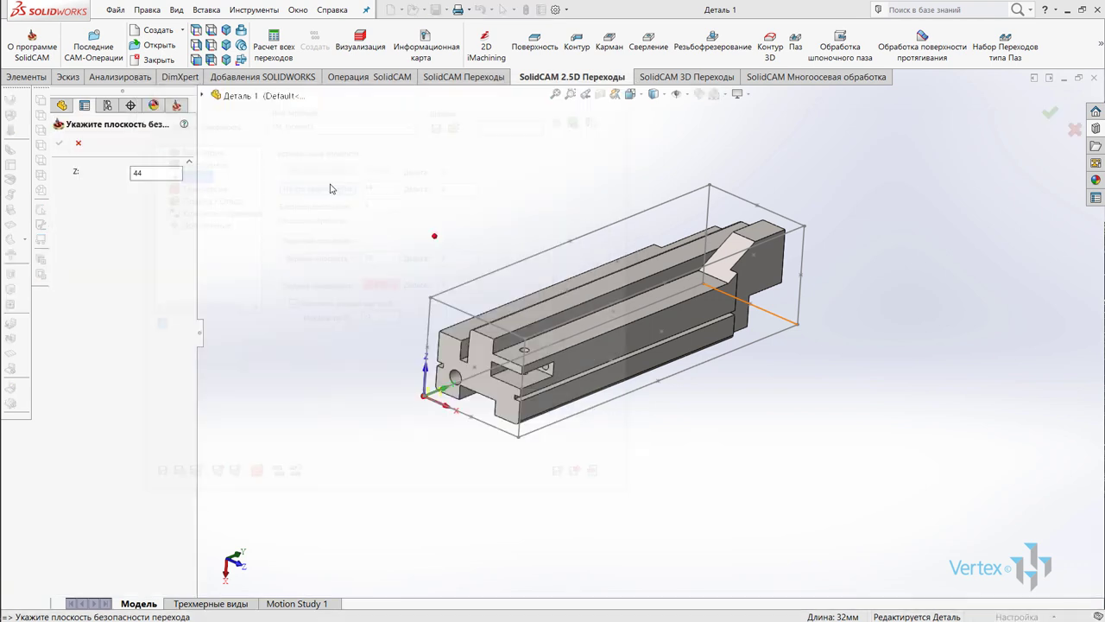
left_click(685, 197)
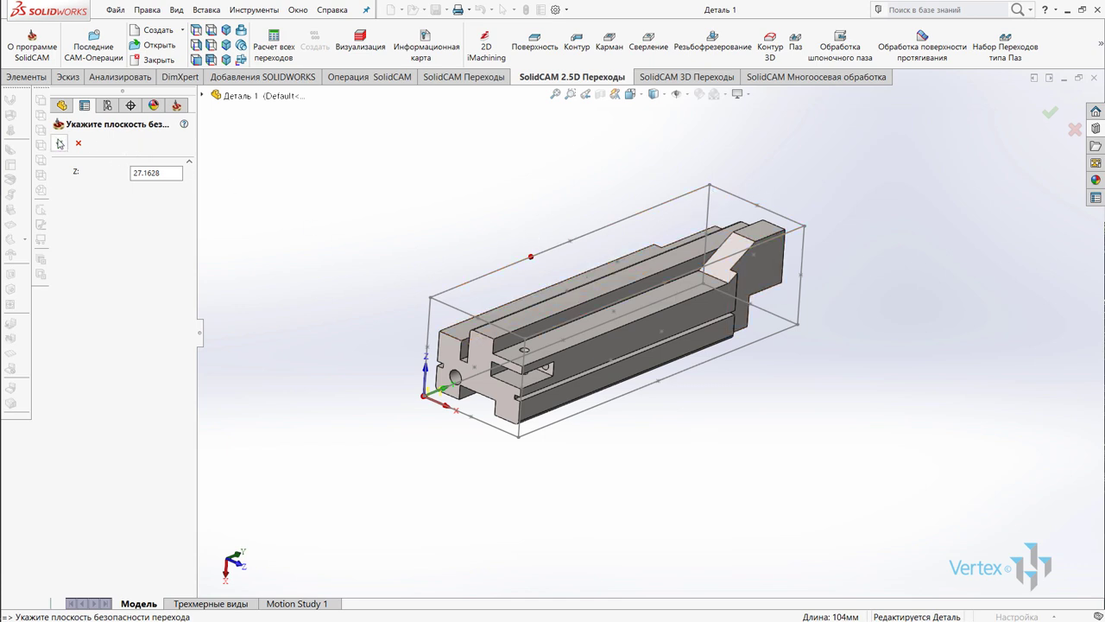
left_click(1050, 113)
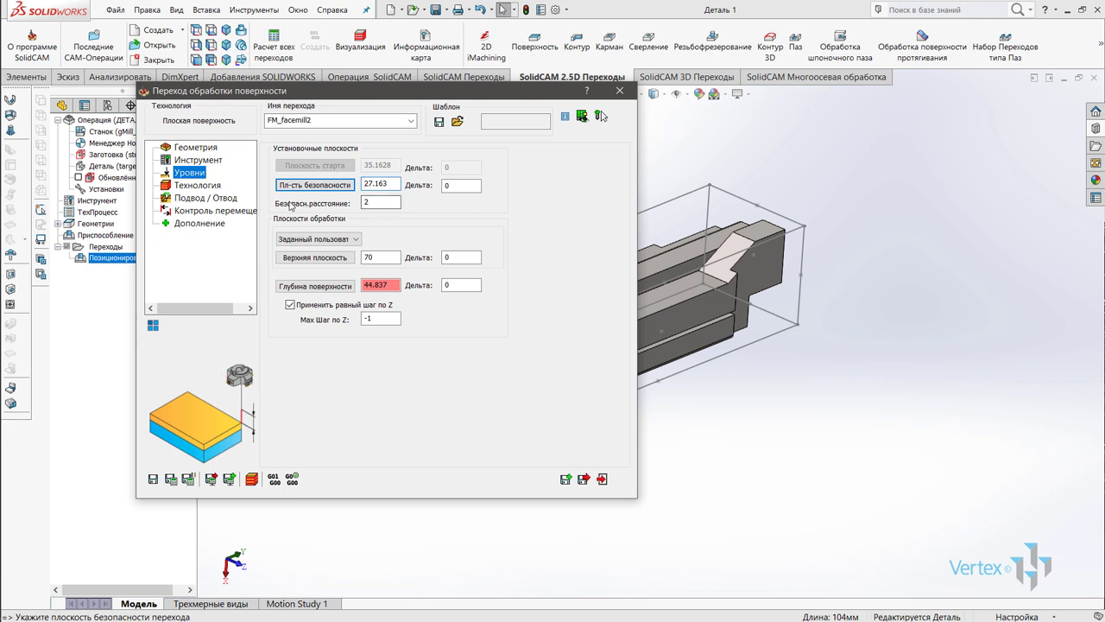
double_click(395, 202)
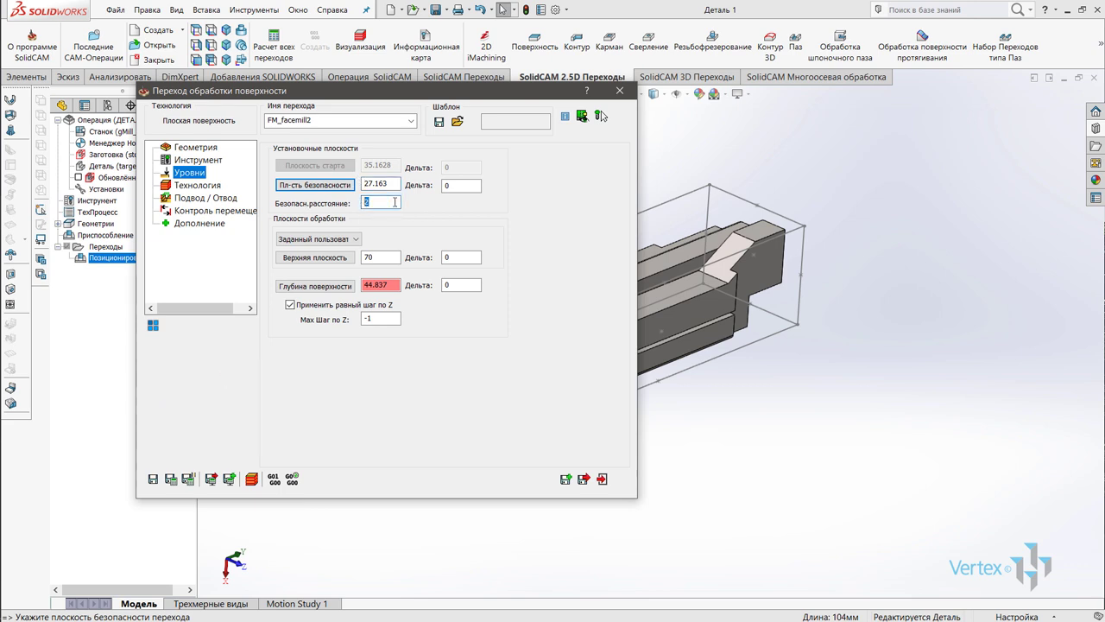
Step: Set the upper level to 27.163 at the stock top and face depth 2 from the top face
left_click(334, 261)
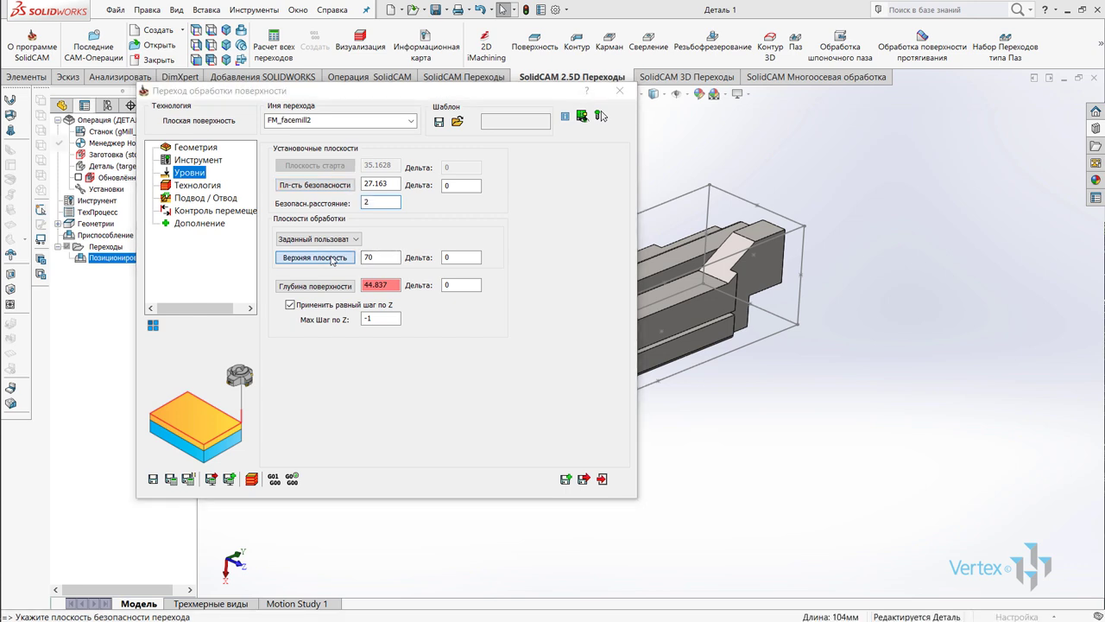
left_click(747, 205)
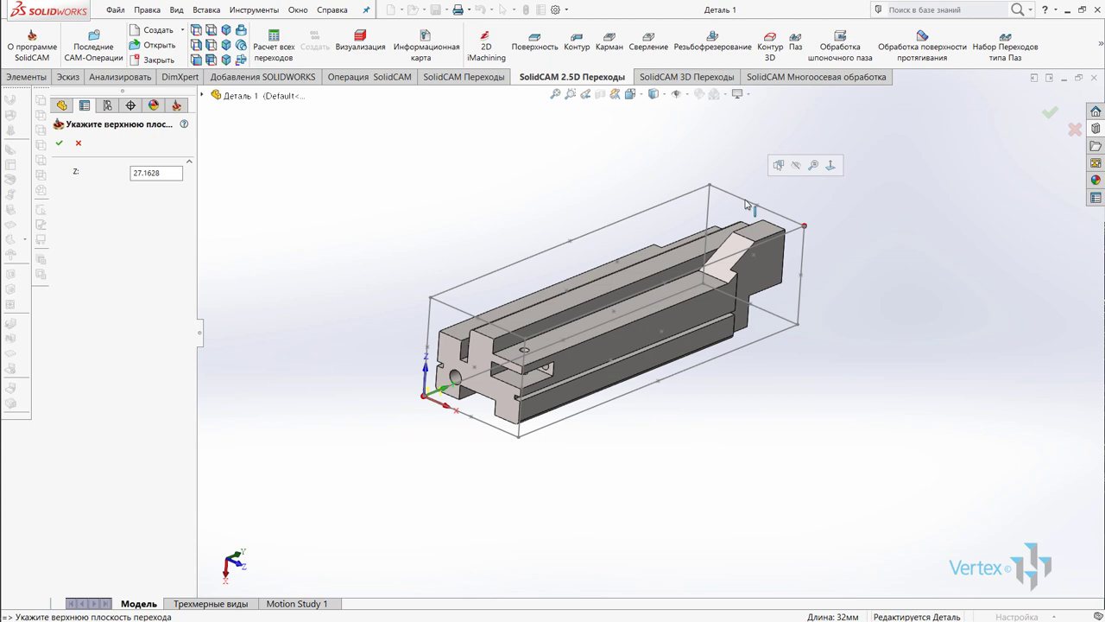
left_click(59, 145)
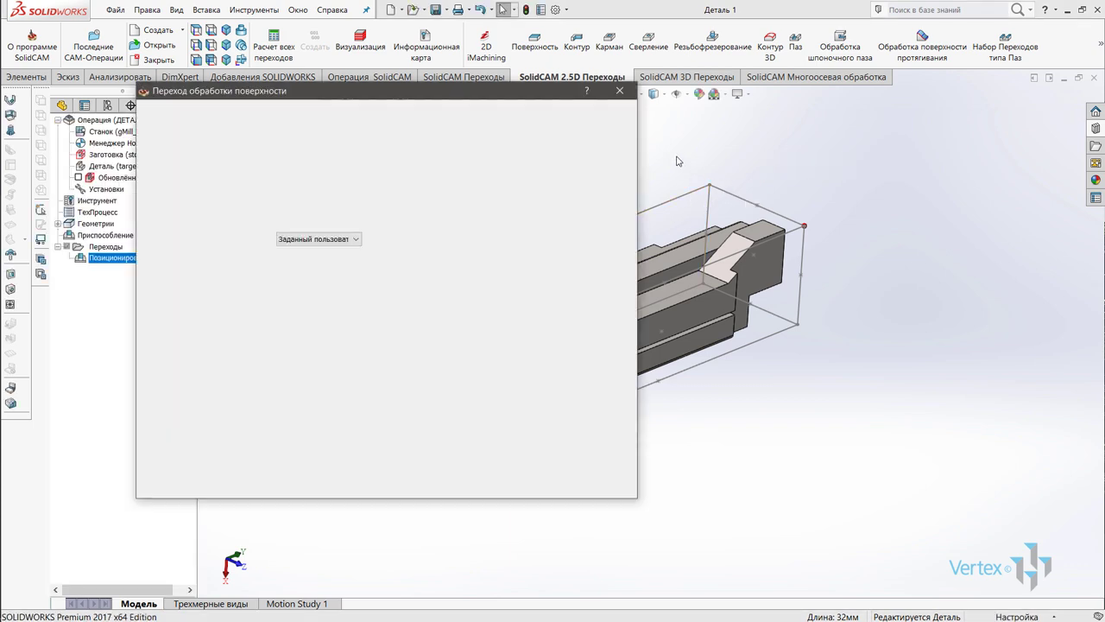
left_click(327, 285)
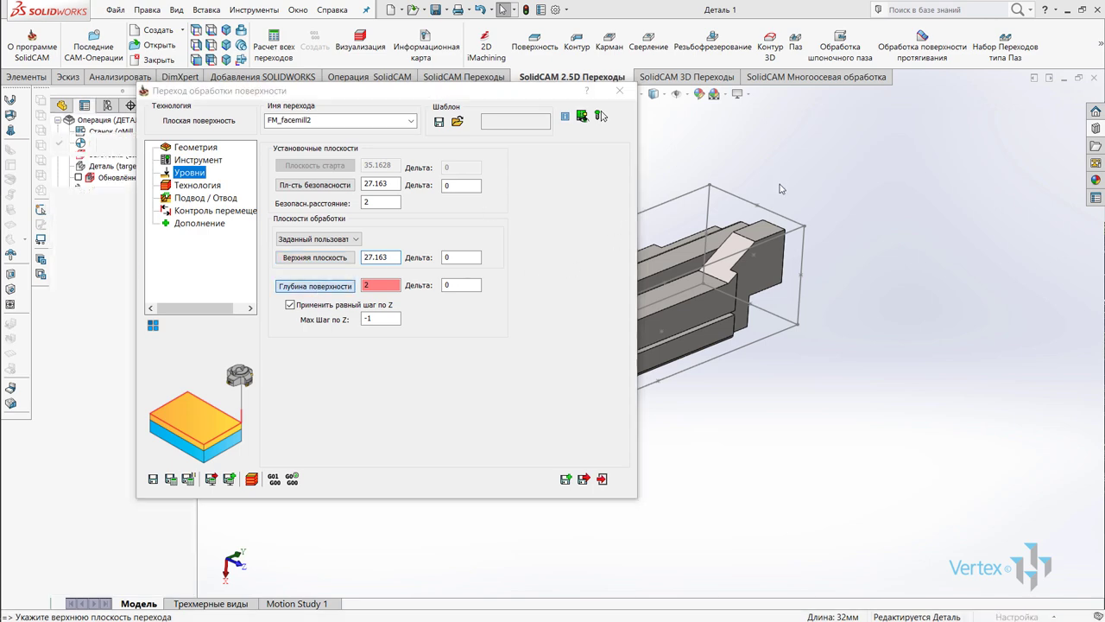
left_click(764, 234)
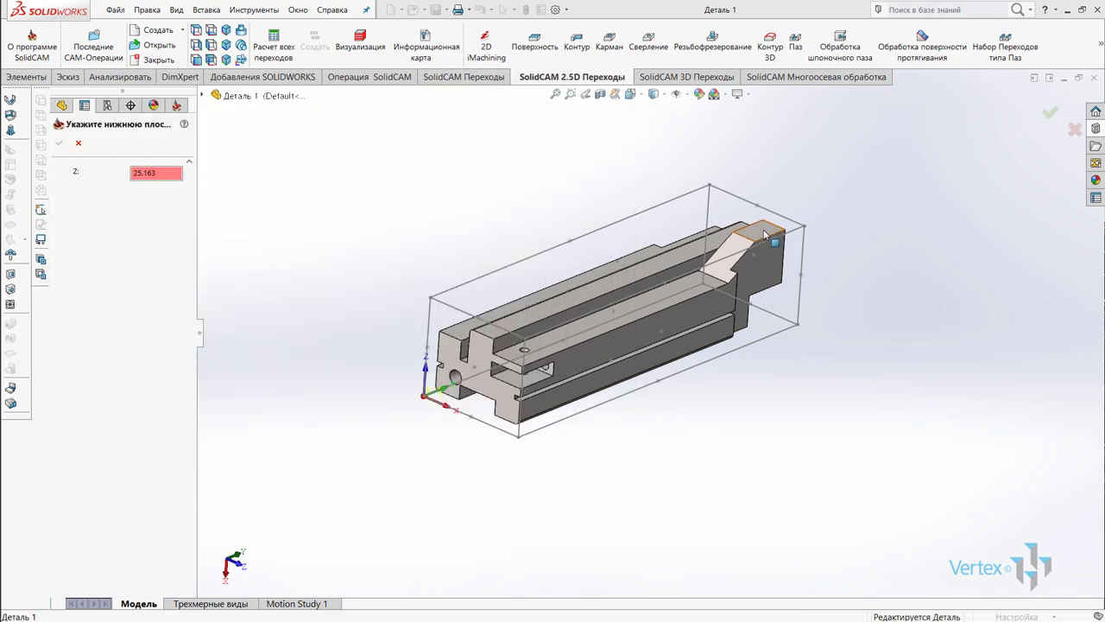
left_click(61, 144)
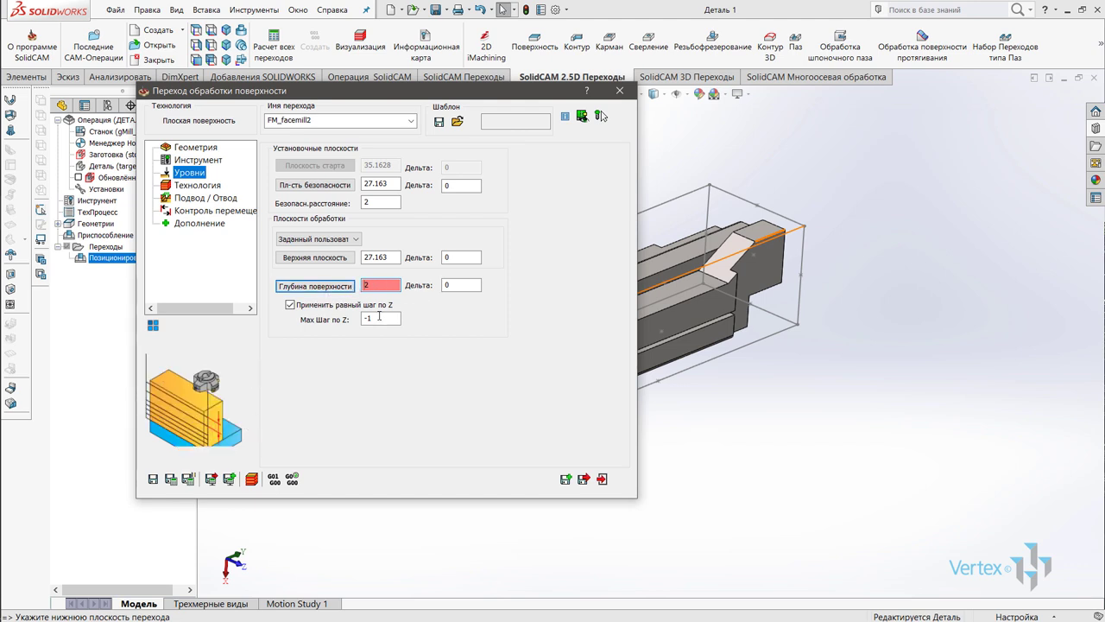
Step: Set Max Step down to 1 and save the FM_facemill2 operation with Save & Exit
left_click(359, 319)
type("1")
key("Return")
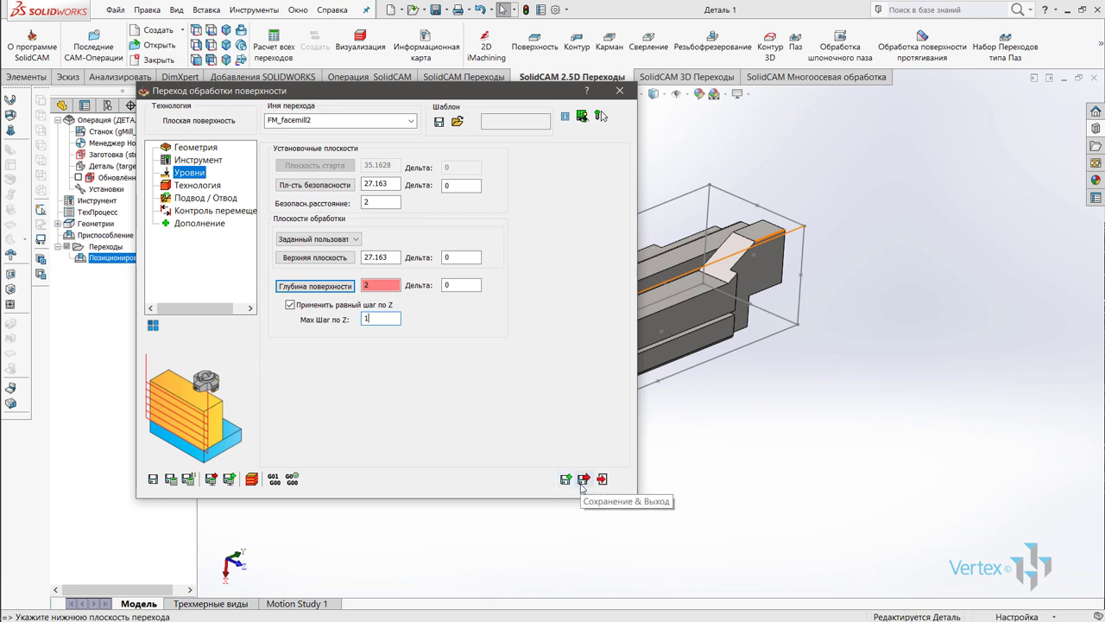
left_click(582, 480)
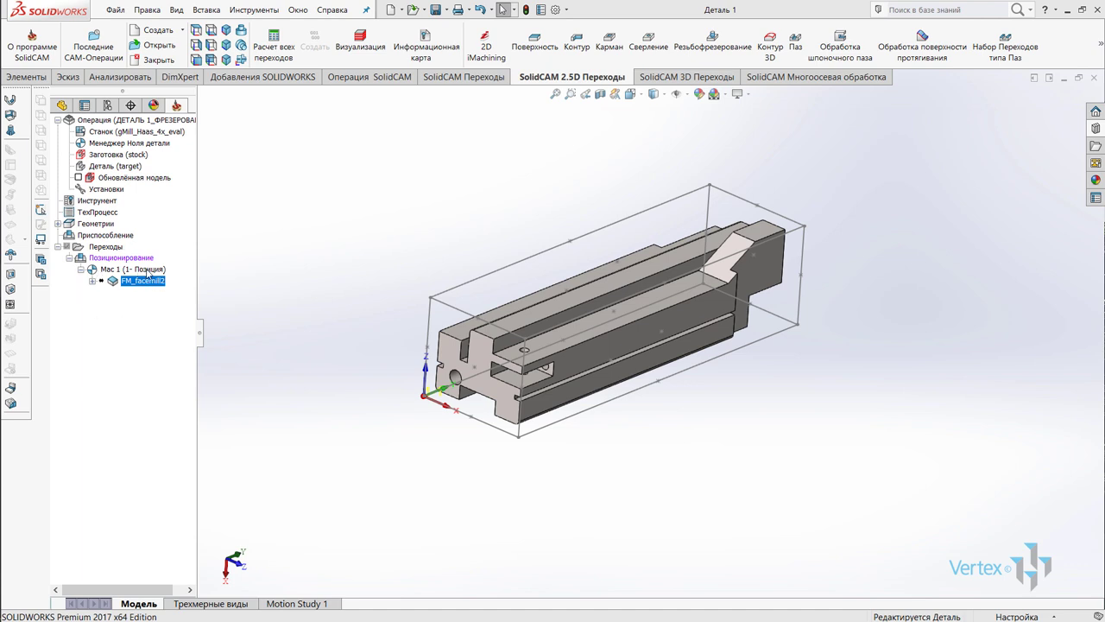
Step: Start a Profile contour operation and create a new geometry, contour3, for it
left_click(92, 283)
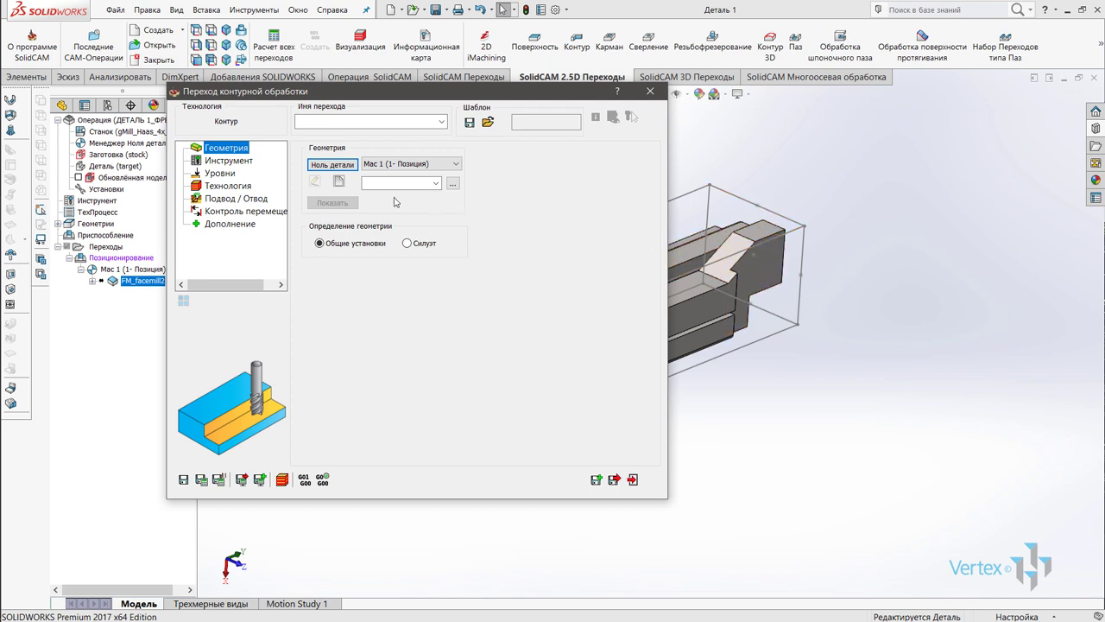
left_click(341, 183)
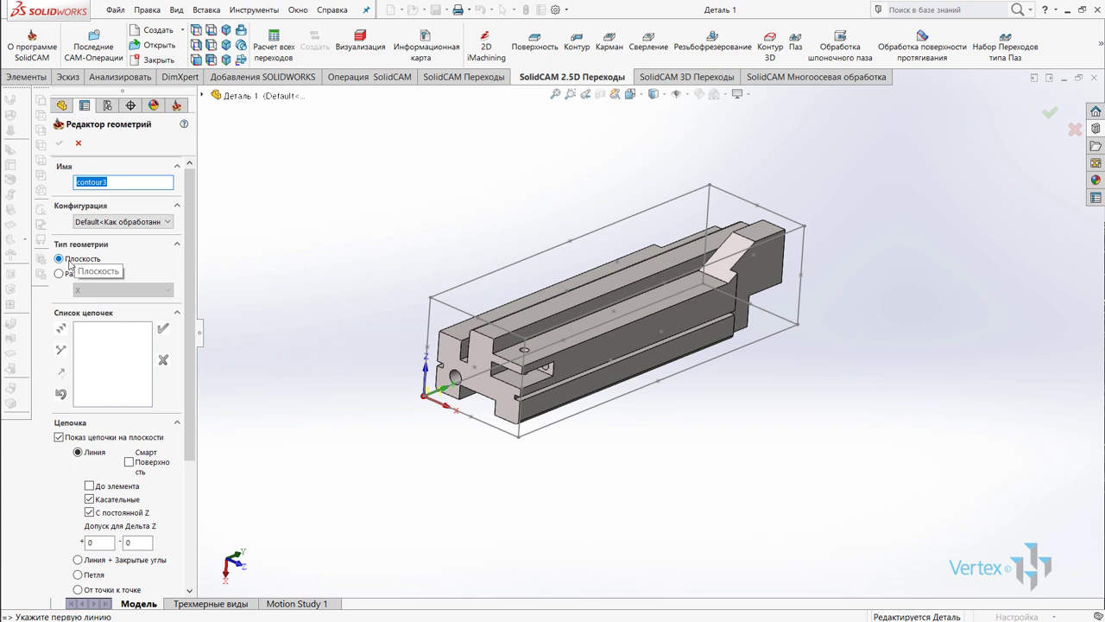
Step: Pick the raised block's top edge as the contour3 chain, accept it and confirm
left_click(757, 230)
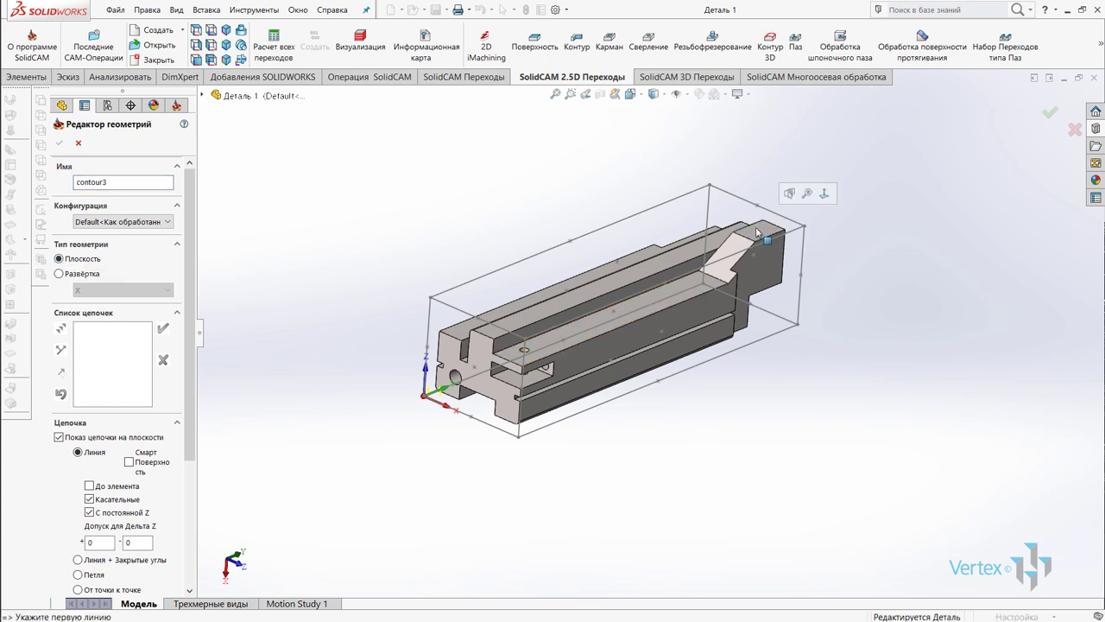
left_click(758, 227)
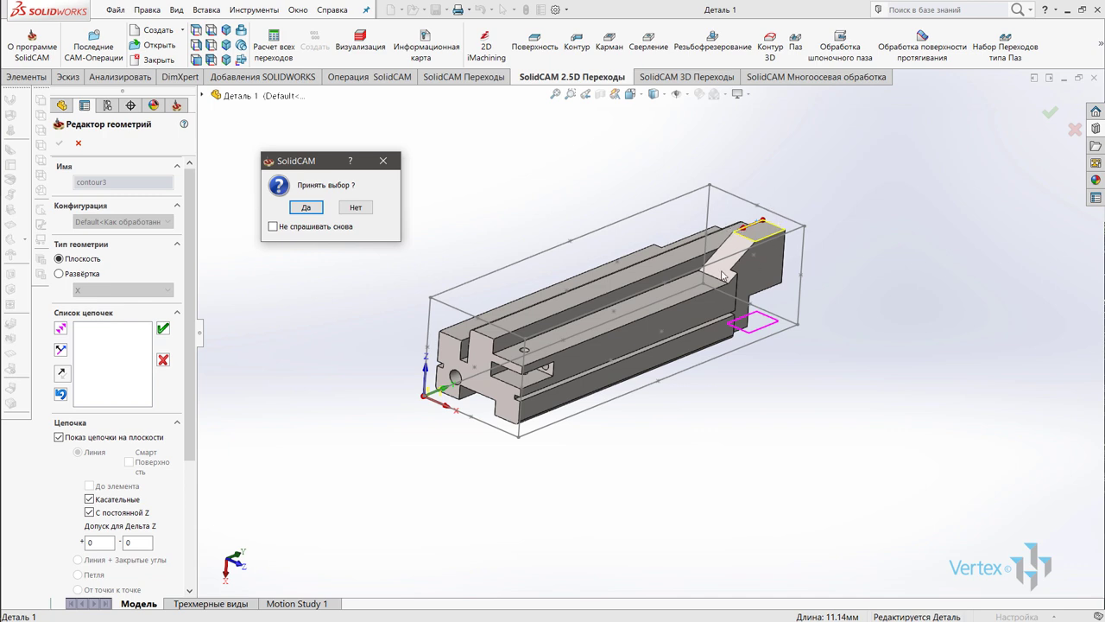
left_click(305, 207)
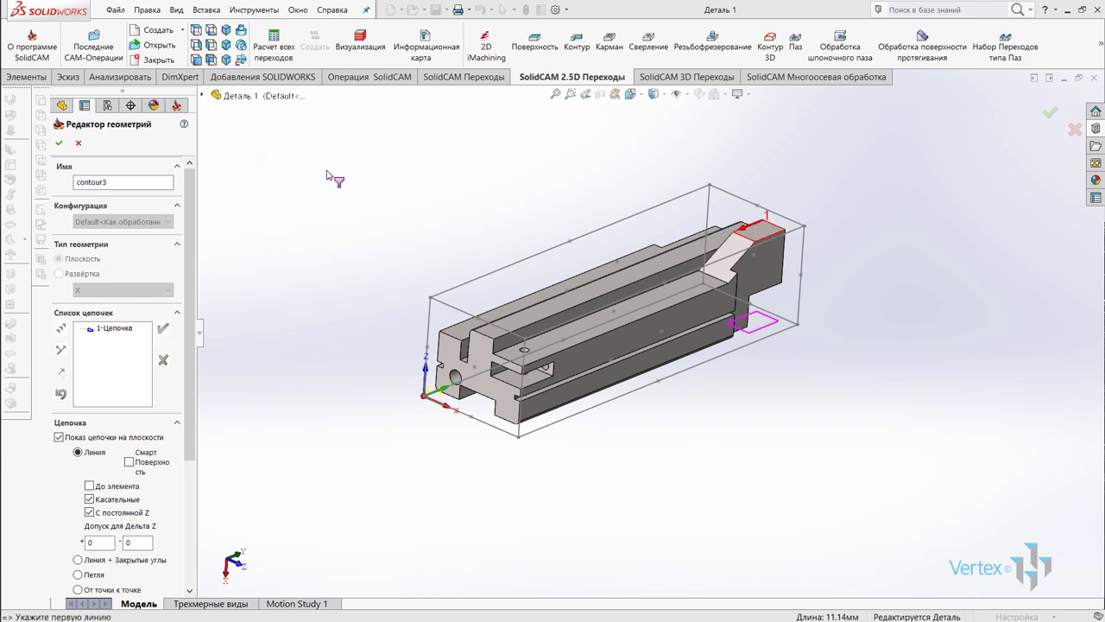
left_click(62, 144)
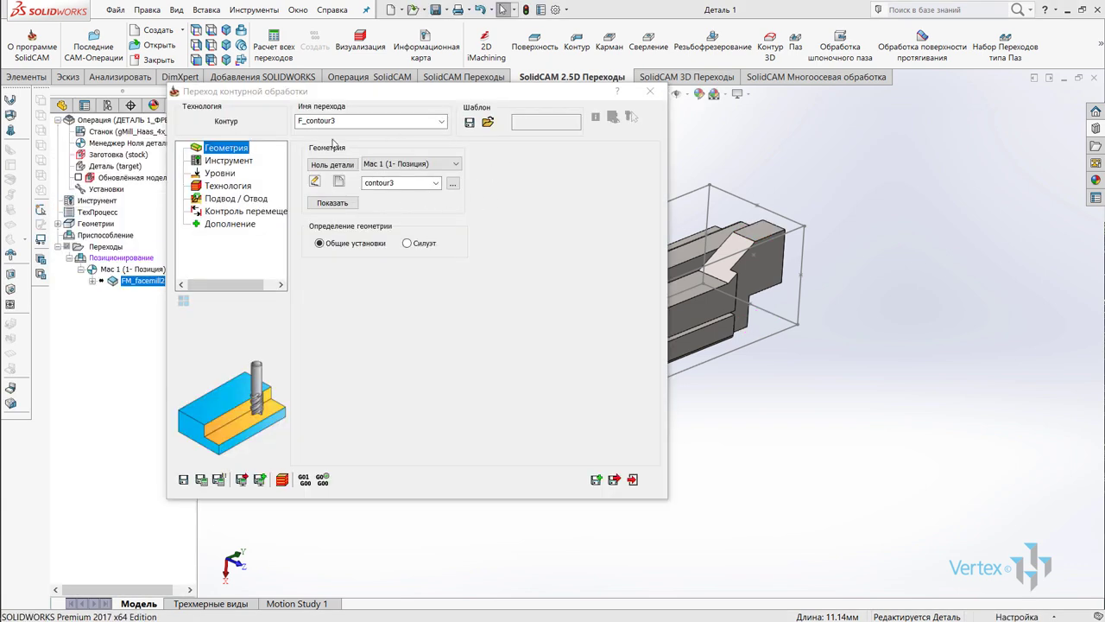
Step: Bring up the F_contour3 tool-selection list showing the three Spindle tools
left_click(454, 164)
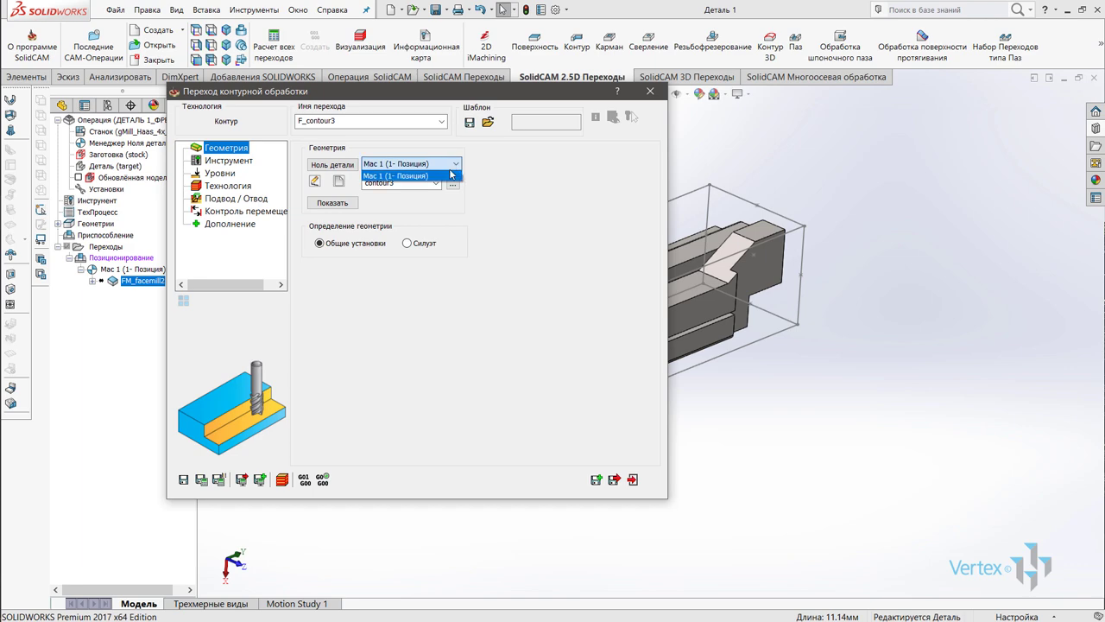
left_click(508, 180)
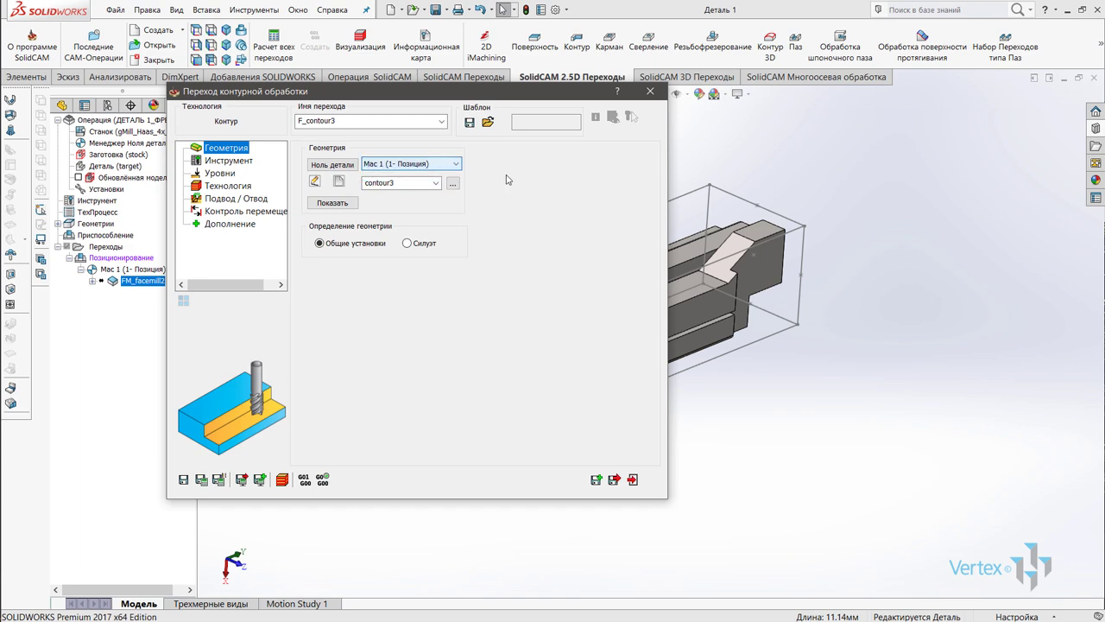
left_click_drag(442, 92, 796, 92)
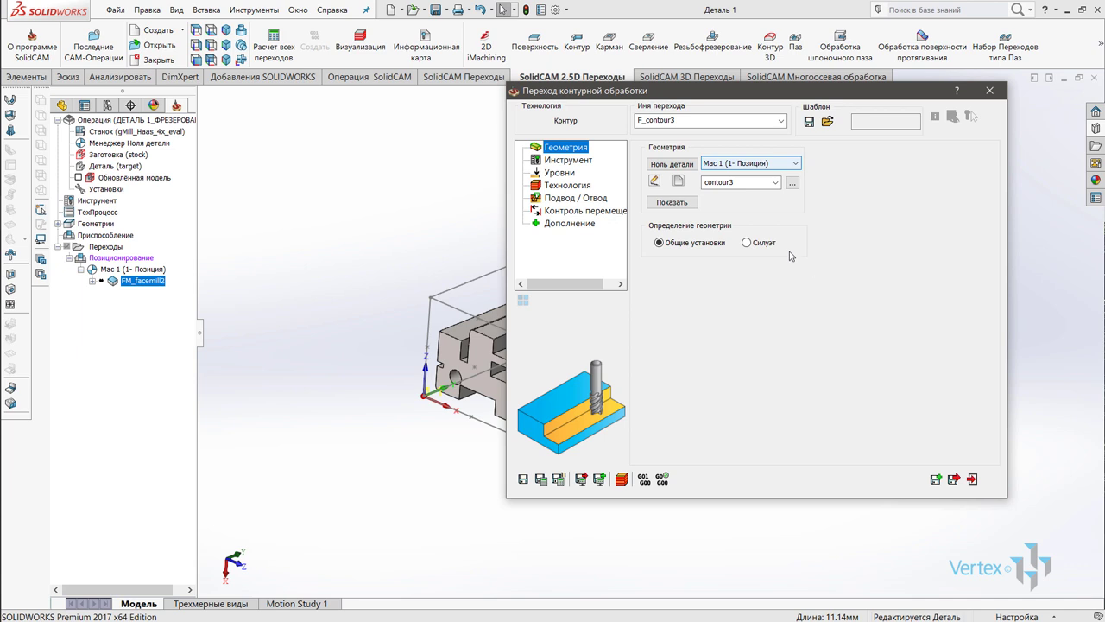
left_click(584, 161)
left_click_drag(682, 91, 582, 87)
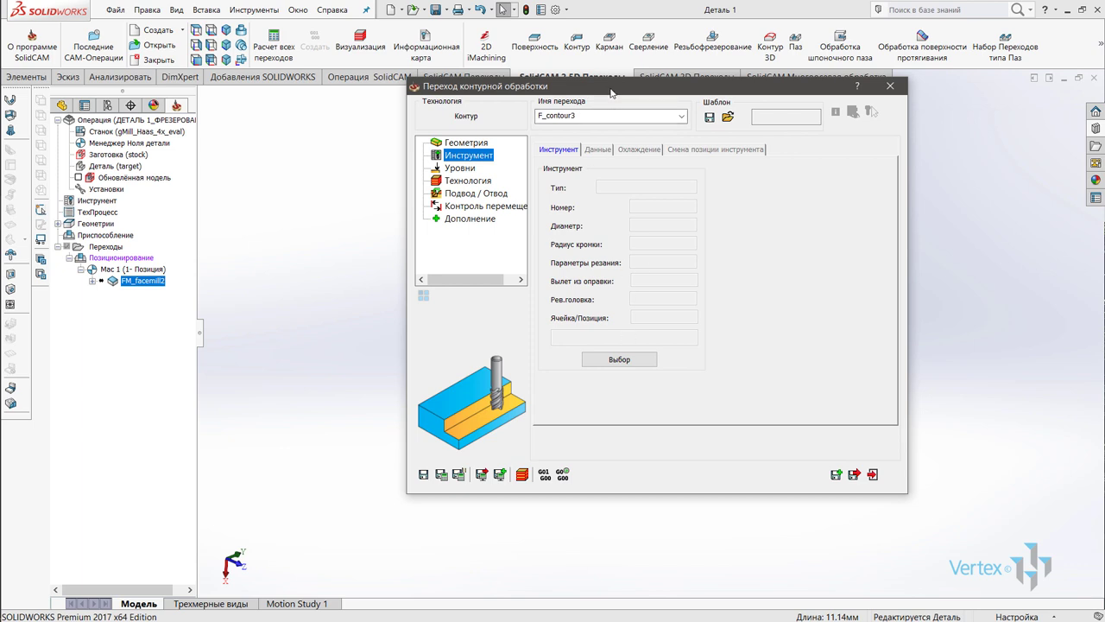
left_click(635, 361)
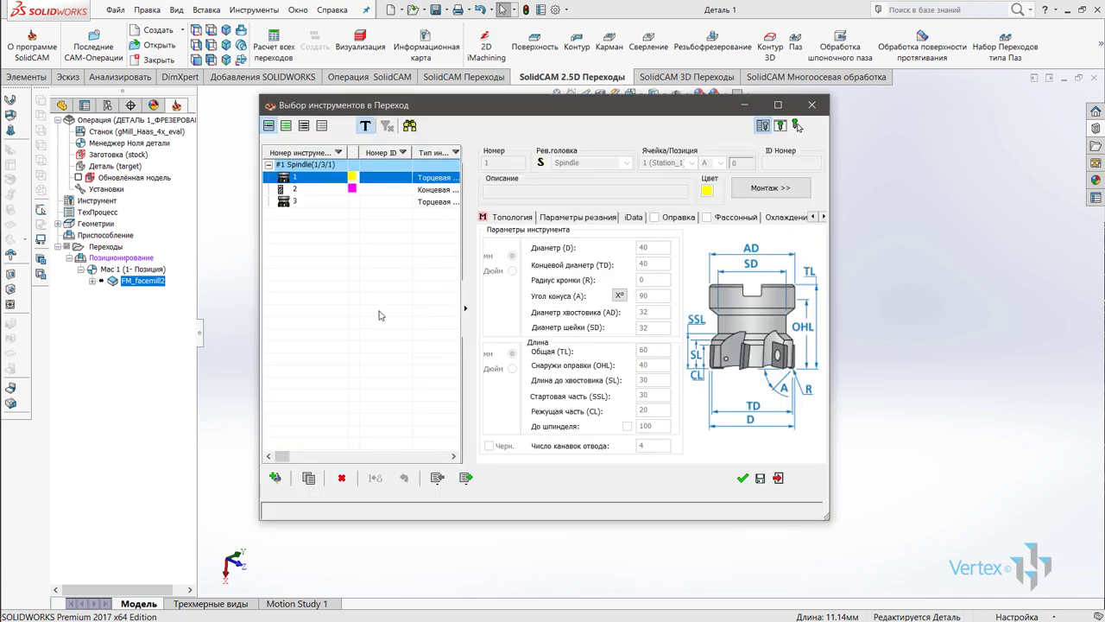
Step: Add tool 4, an end mill with 16 mm cutting and shank diameters, and view its BT30 holder
left_click(273, 479)
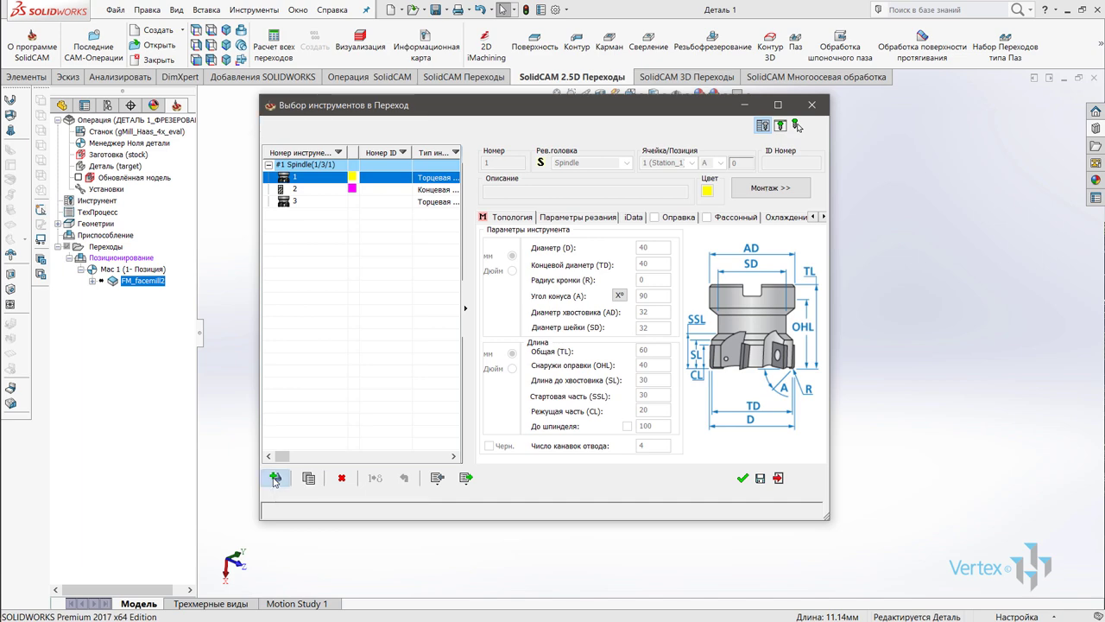
double_click(507, 181)
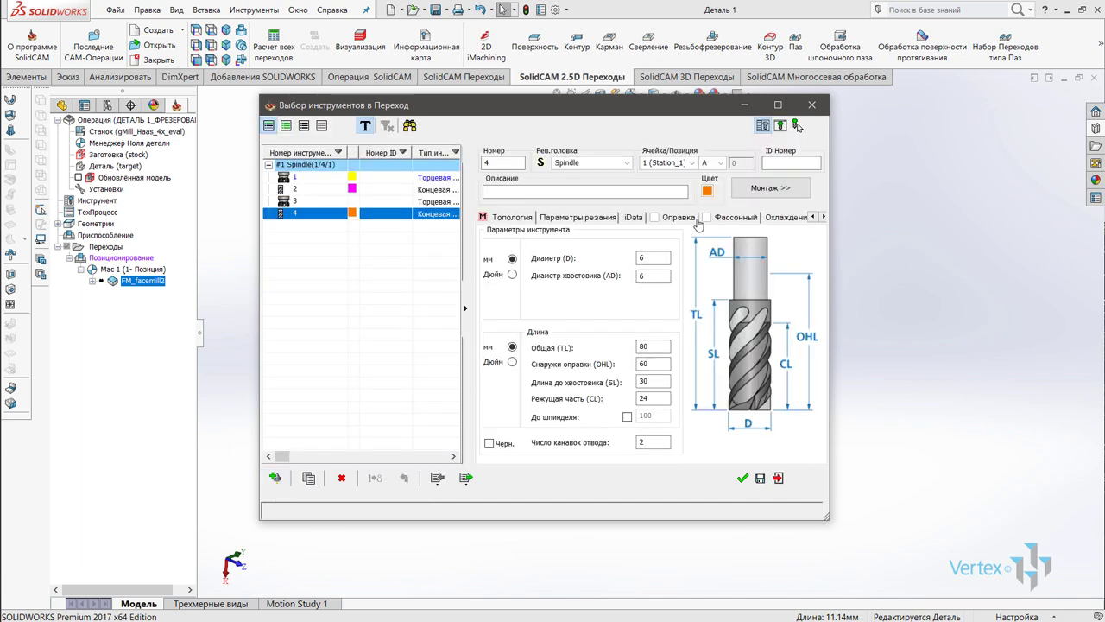
left_click(654, 257)
type("16")
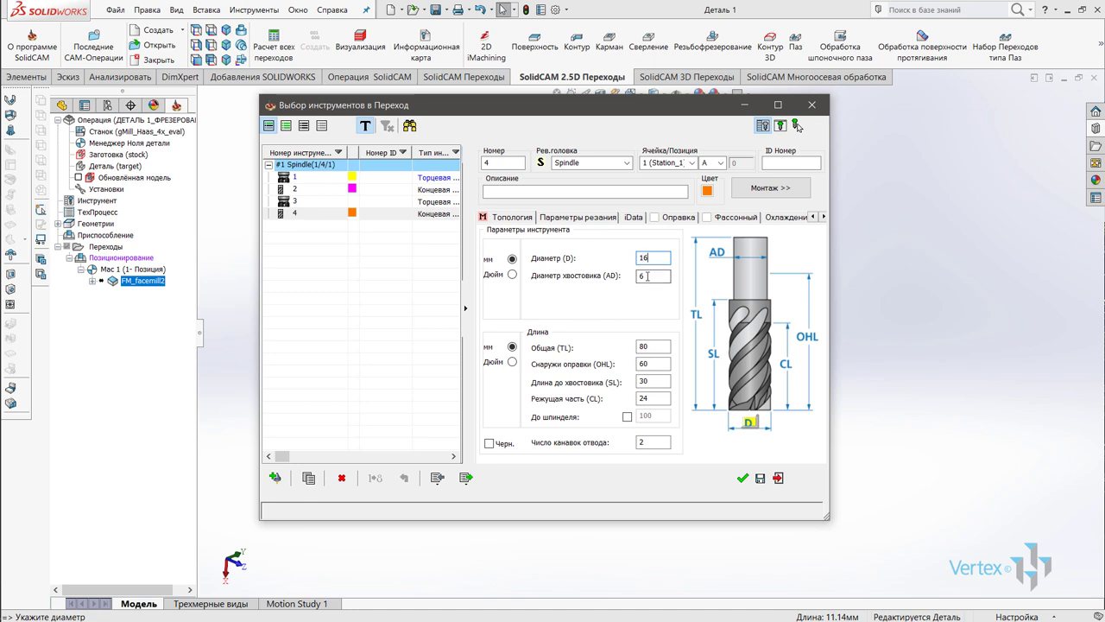
left_click(649, 277)
type("16")
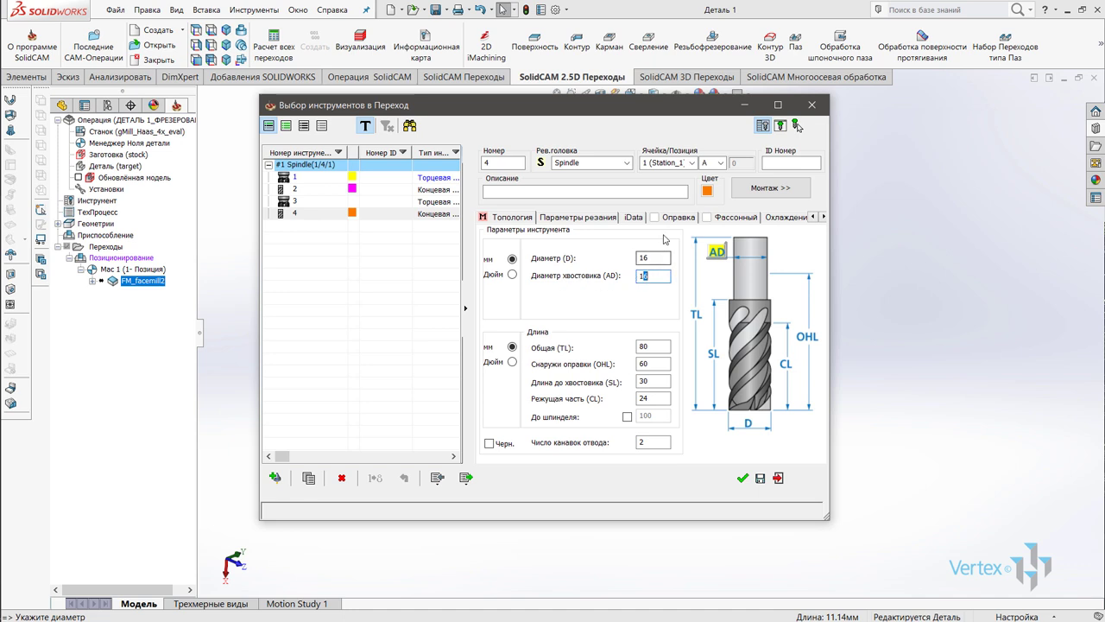
left_click(673, 219)
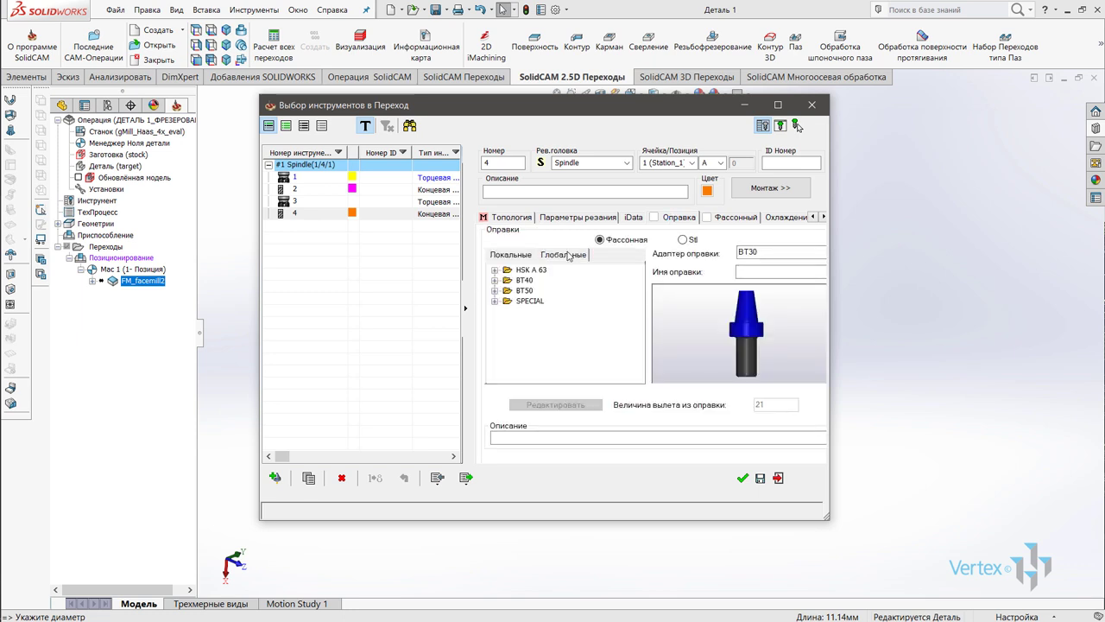
Step: Mount tool 4 in the BT40 ER 16x70 holder and accept it for F_contour3
left_click(495, 280)
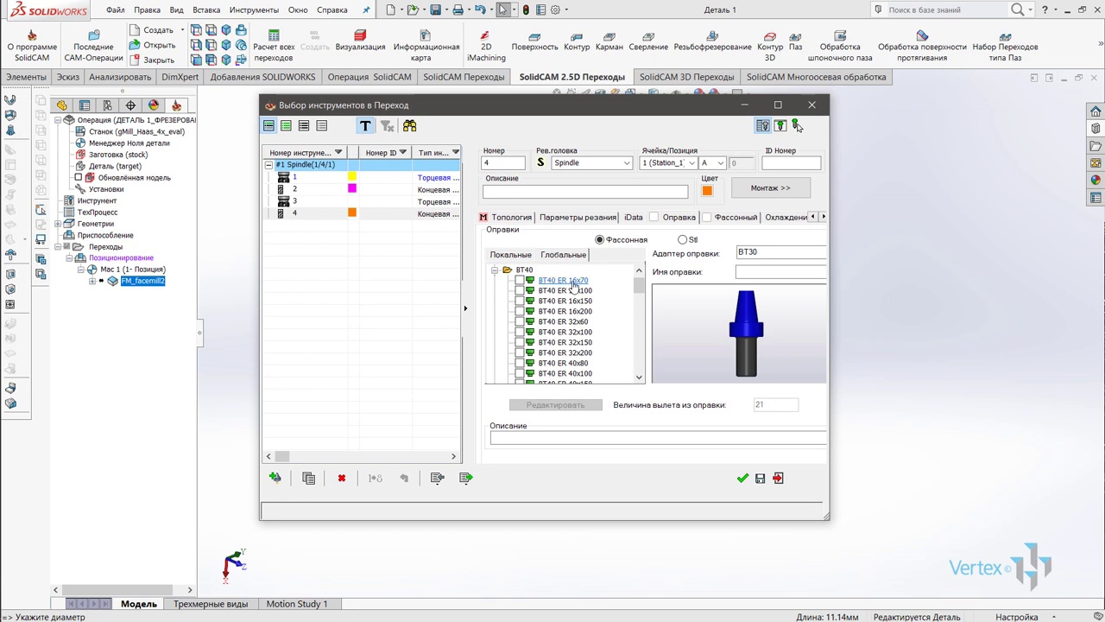
left_click(520, 280)
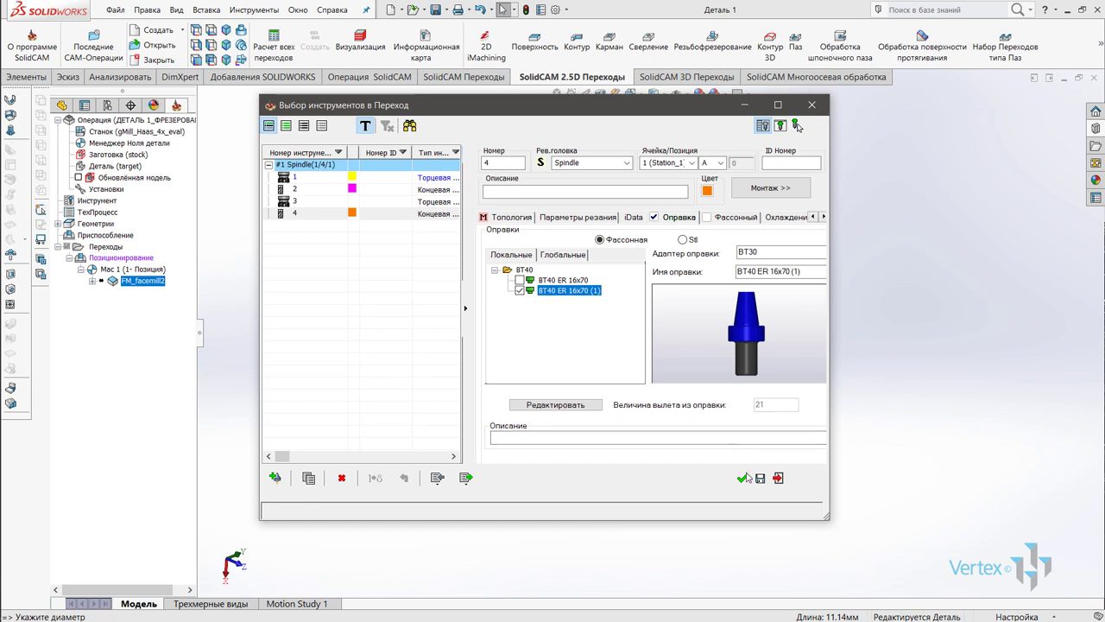
left_click(740, 480)
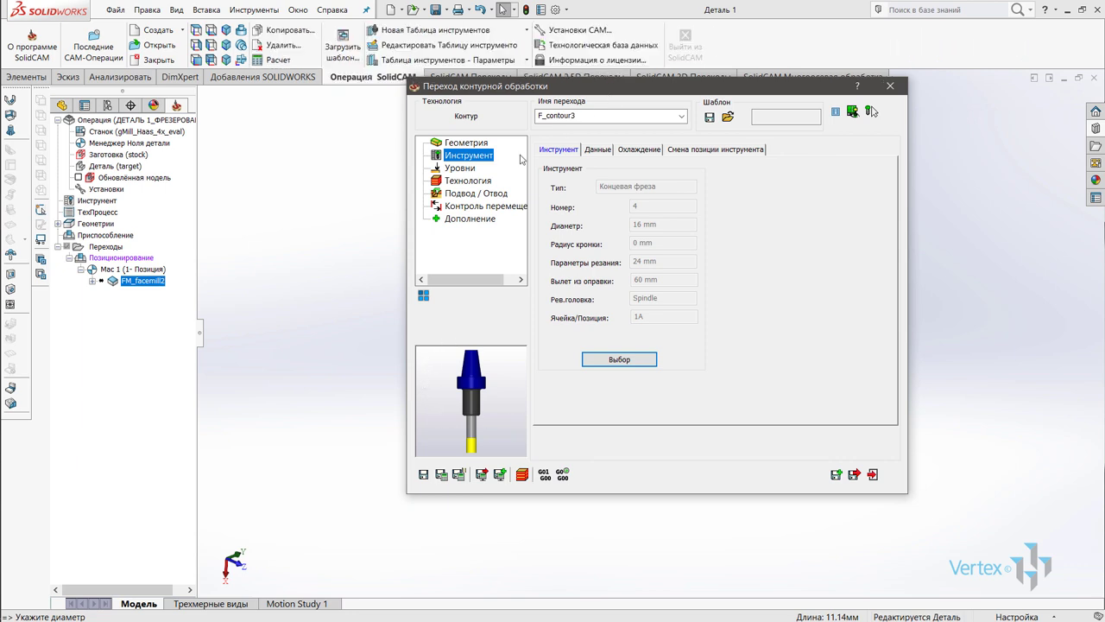
Step: Set the safety plane to 27.163 from the bounding-box top edge, then begin picking the top plane
left_click(467, 169)
left_click_drag(666, 90, 367, 113)
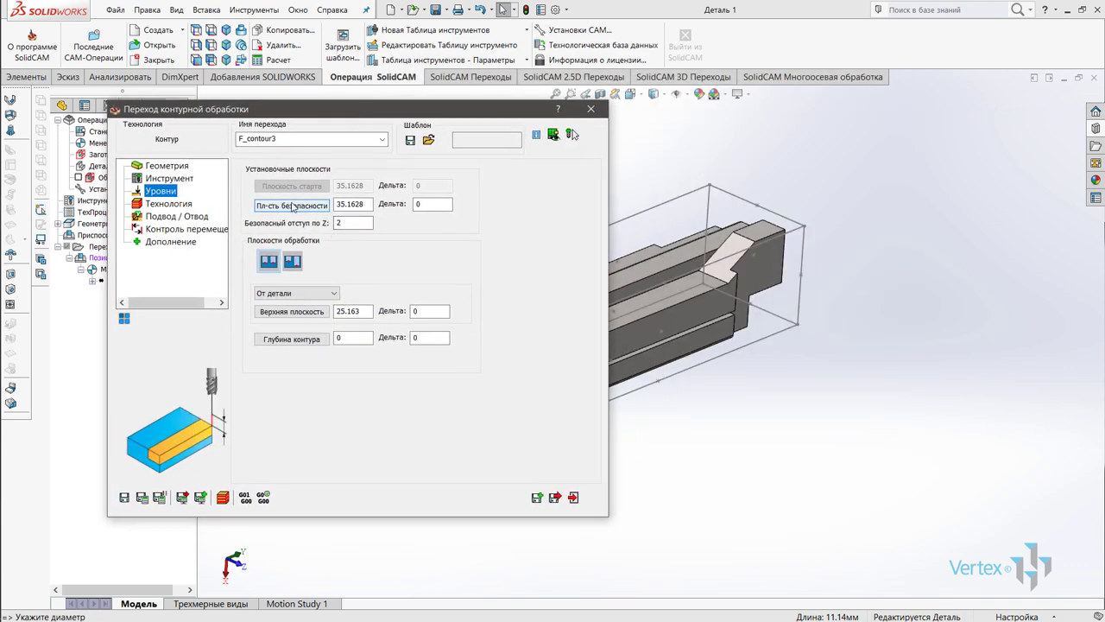
left_click(294, 205)
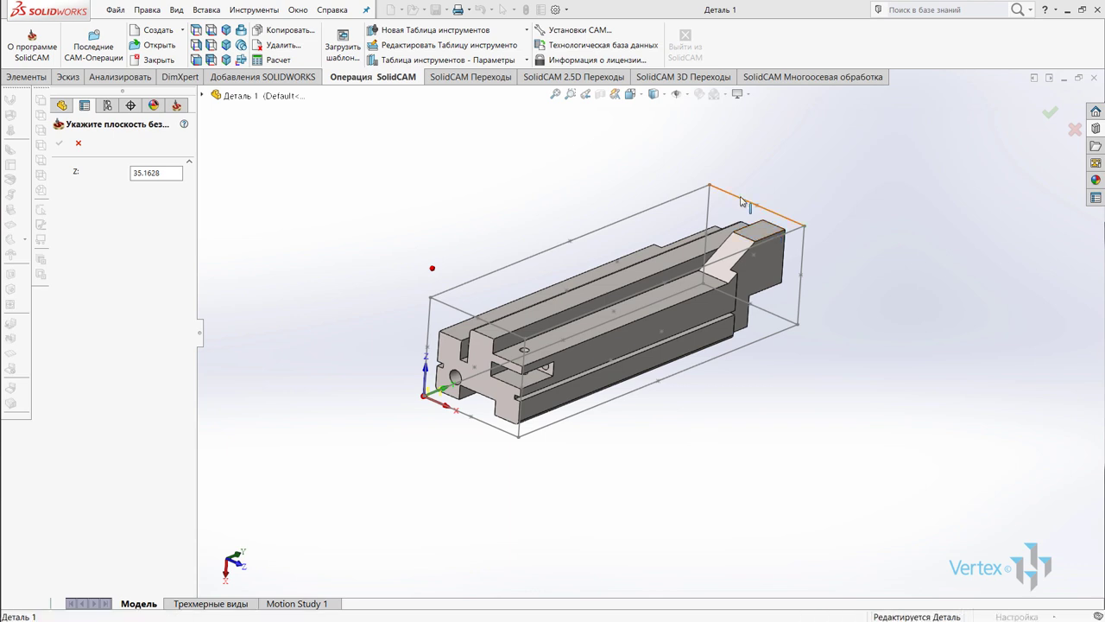
left_click(741, 201)
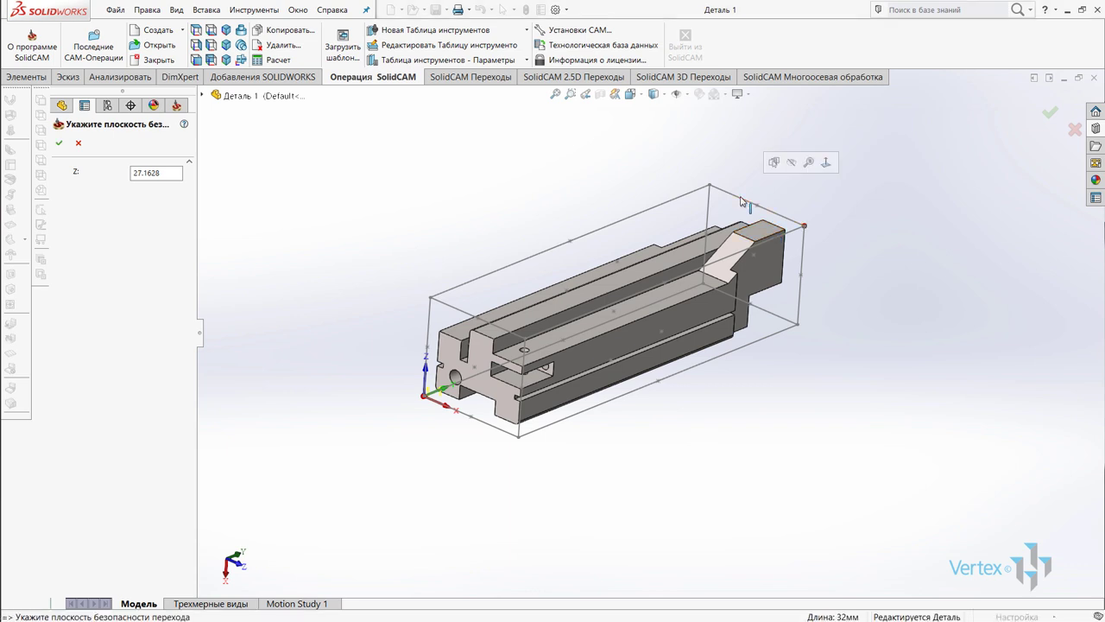
left_click(1050, 114)
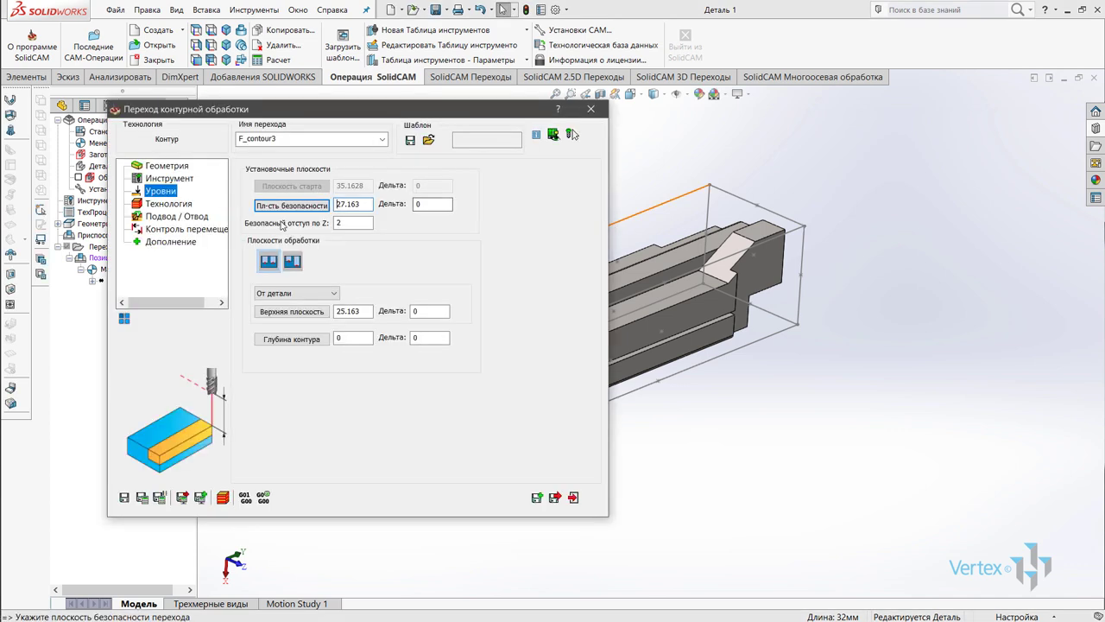
left_click(358, 222)
left_click(309, 313)
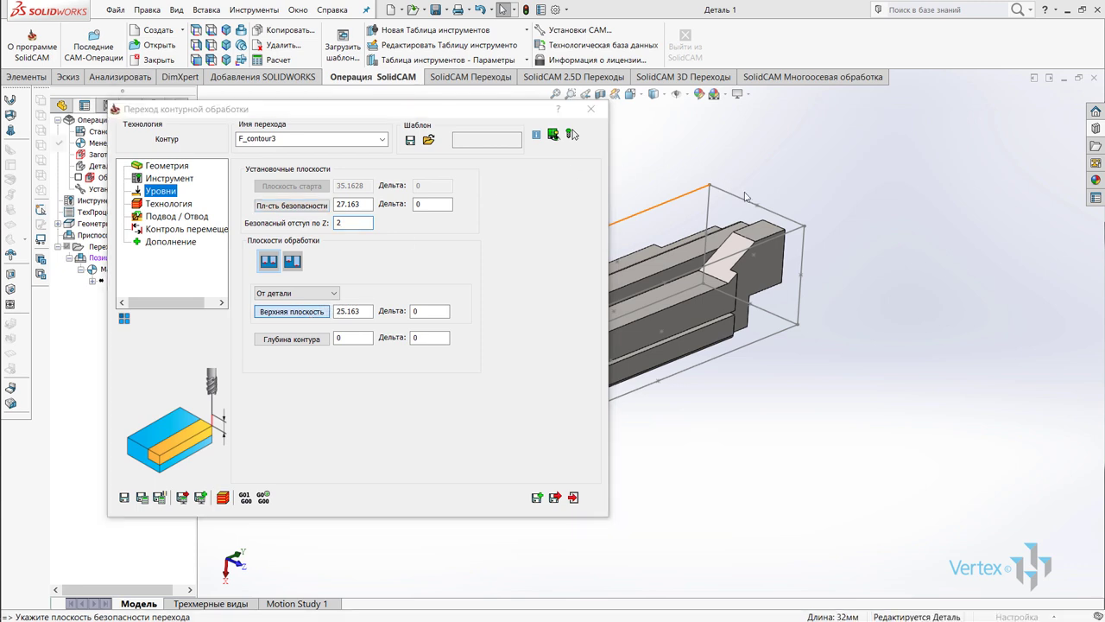
Step: Pick the block's top face for top plane 25.163 and the lower point for contour depth 2.972
left_click(762, 234)
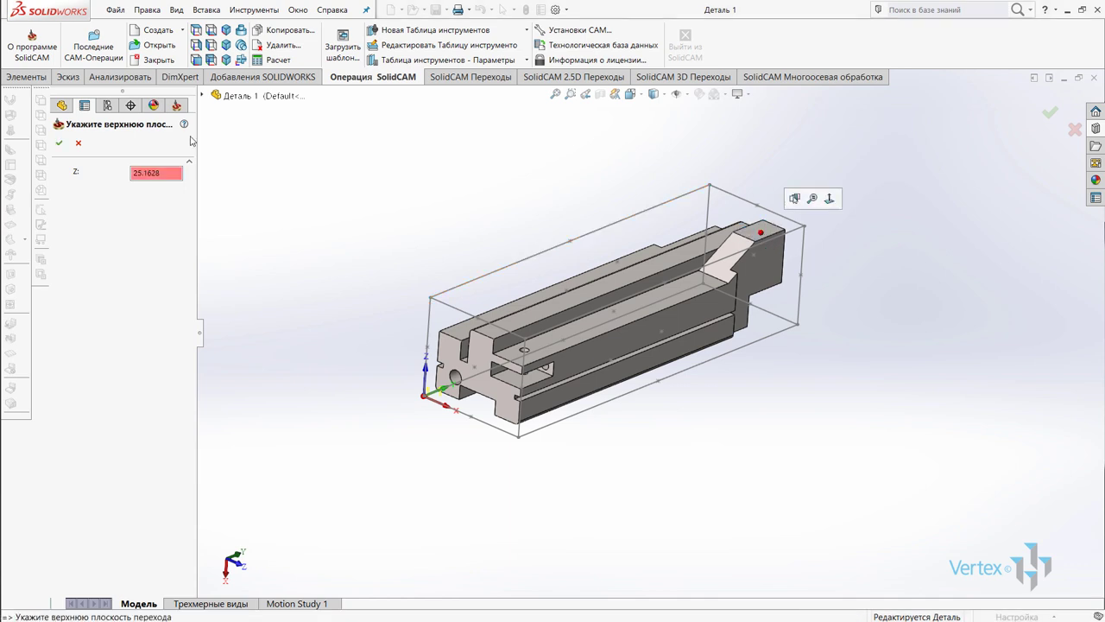
left_click(59, 143)
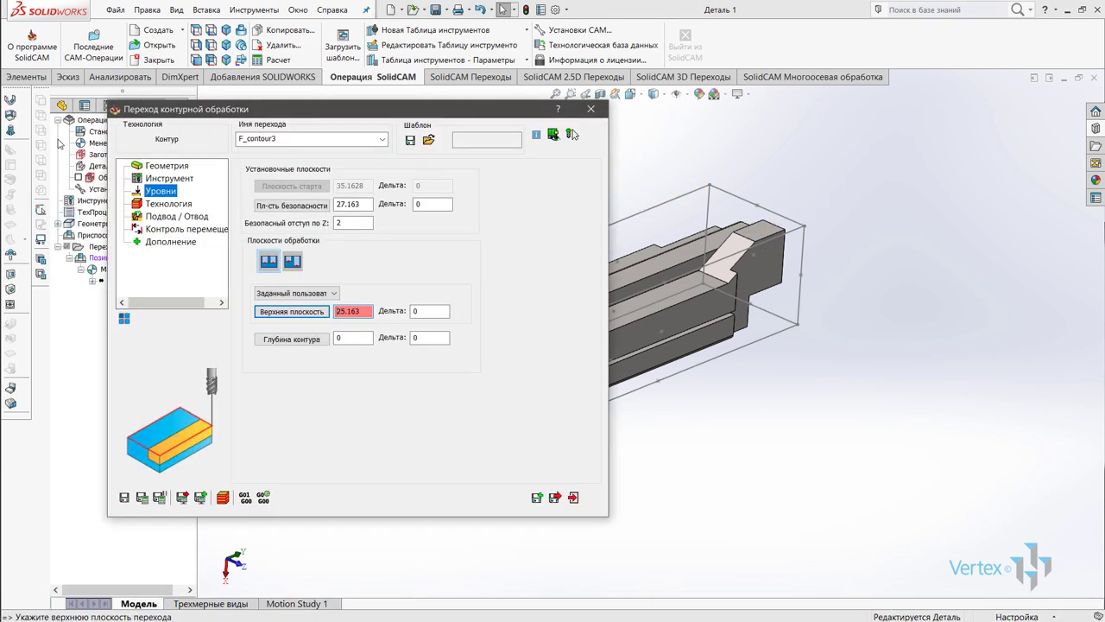
left_click(292, 340)
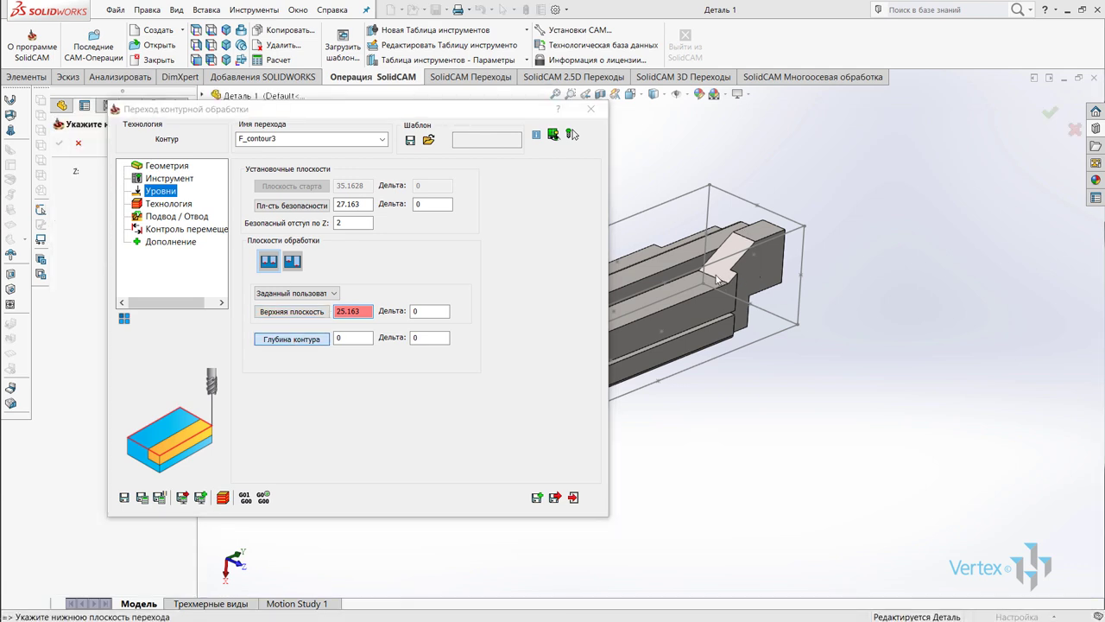
middle_click_drag(675, 257, 643, 224)
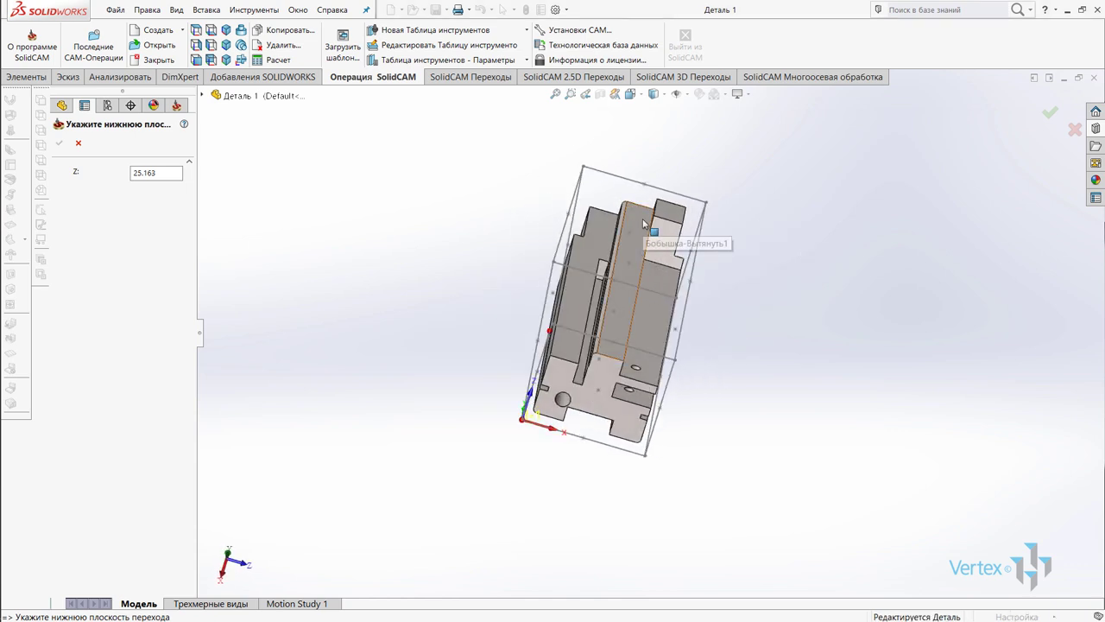
left_click(643, 222)
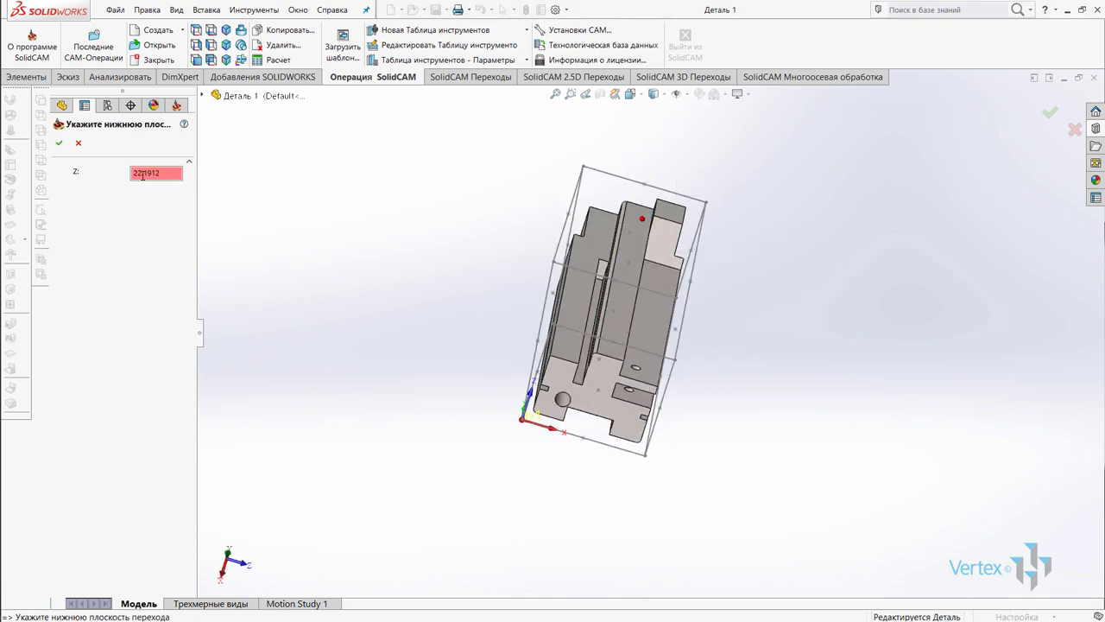
left_click(59, 143)
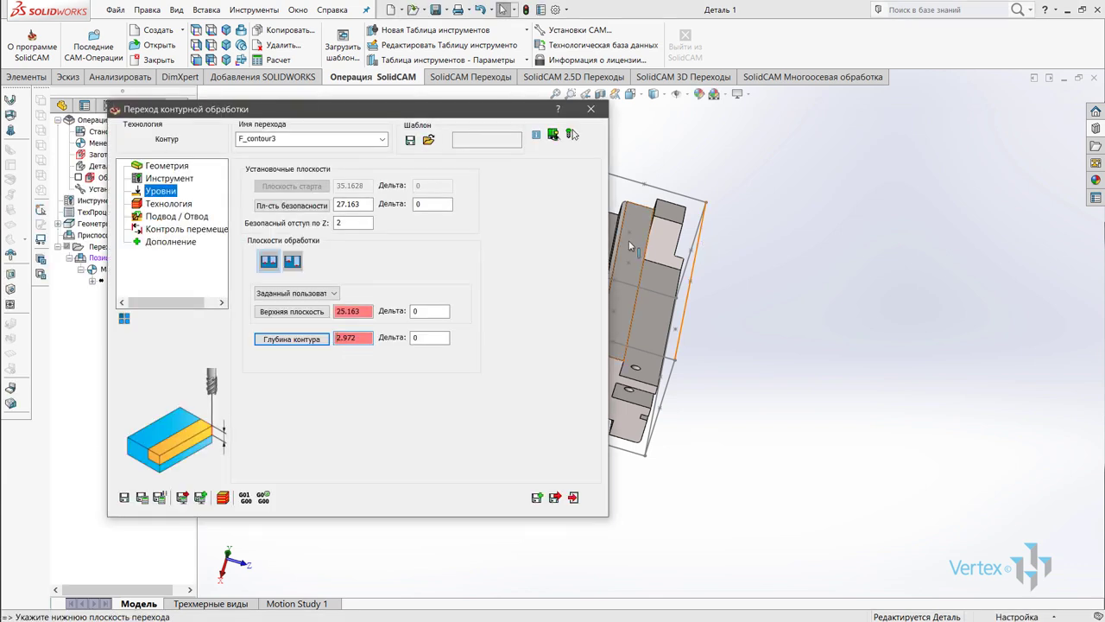
left_click(169, 203)
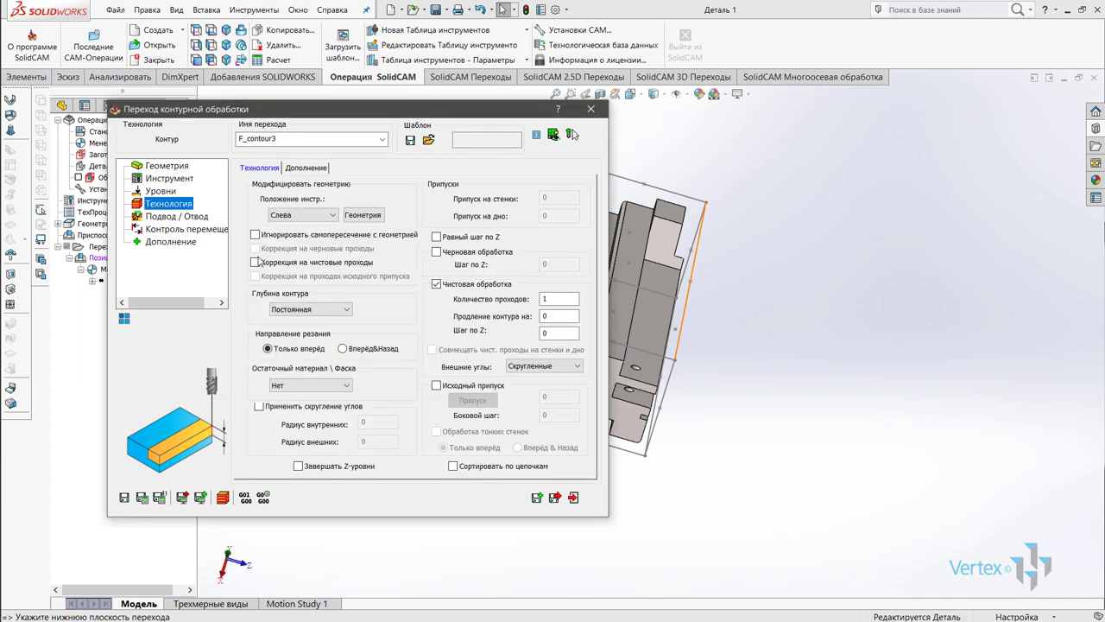
Step: Change the tool position to Справа (right of the contour) on the Technology page
left_click(324, 214)
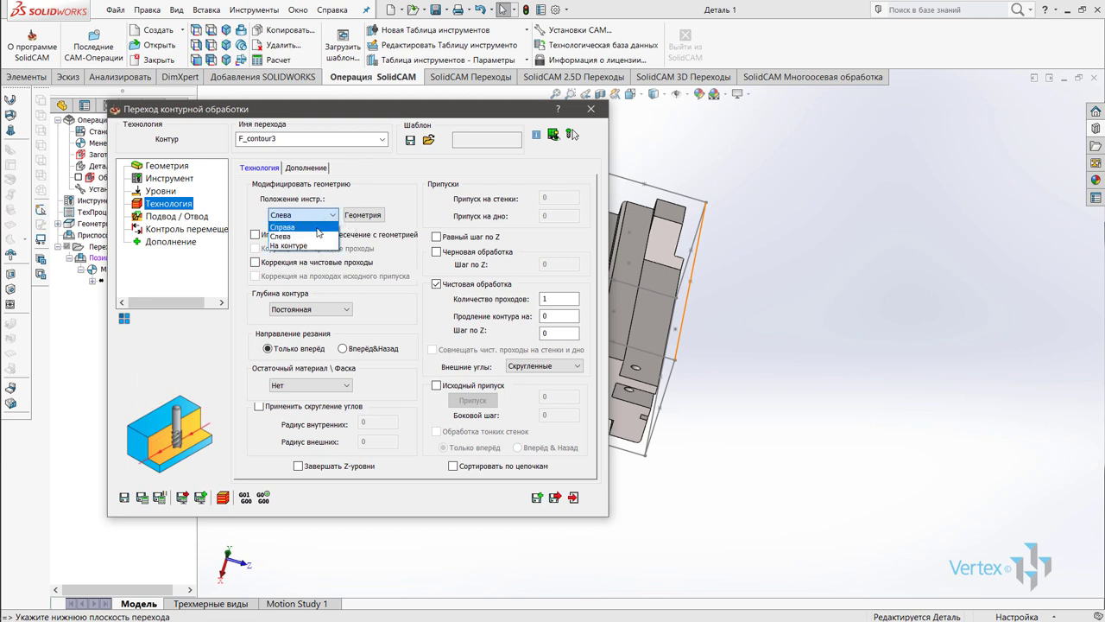
left_click(318, 229)
mouse_move(738, 314)
middle_mouse_down()
mouse_move(652, 307)
mouse_move(794, 223)
middle_mouse_up()
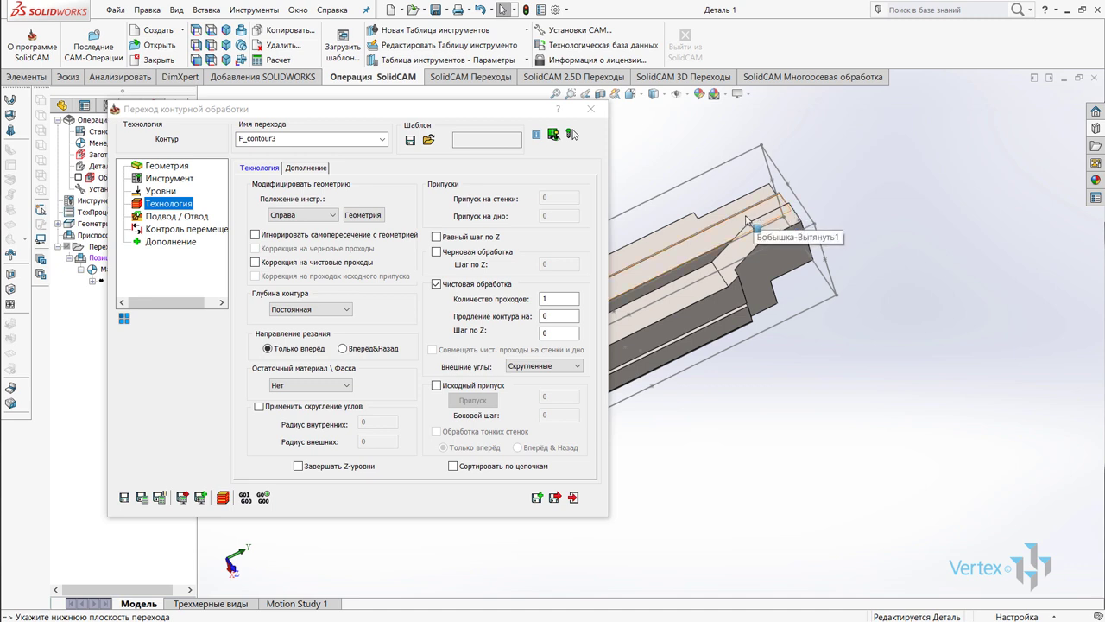
left_click(298, 215)
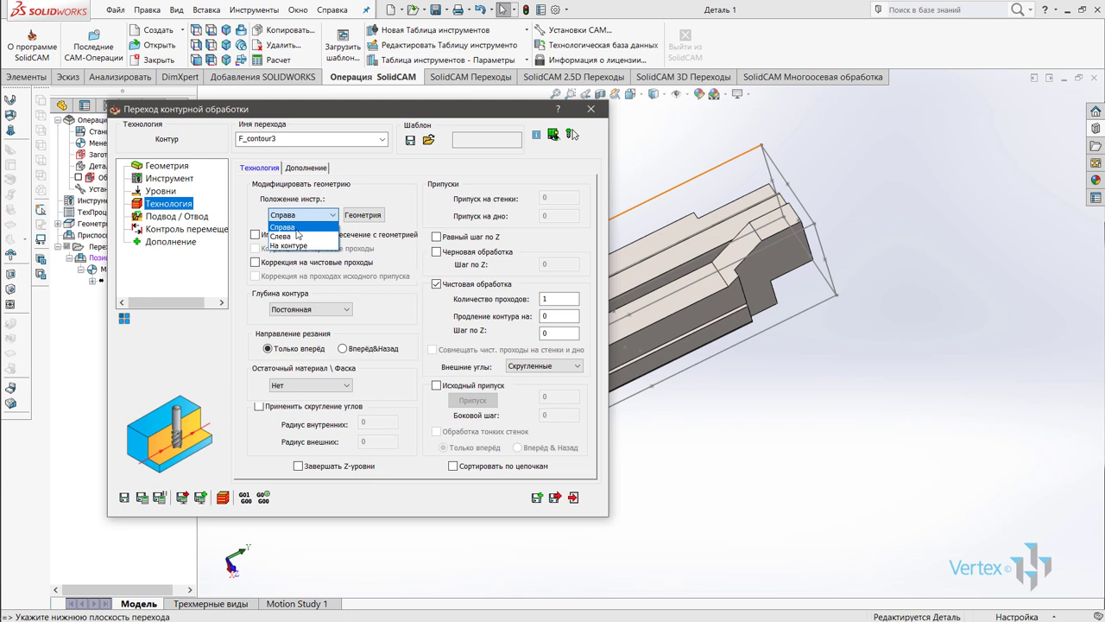
left_click(297, 230)
left_click(311, 216)
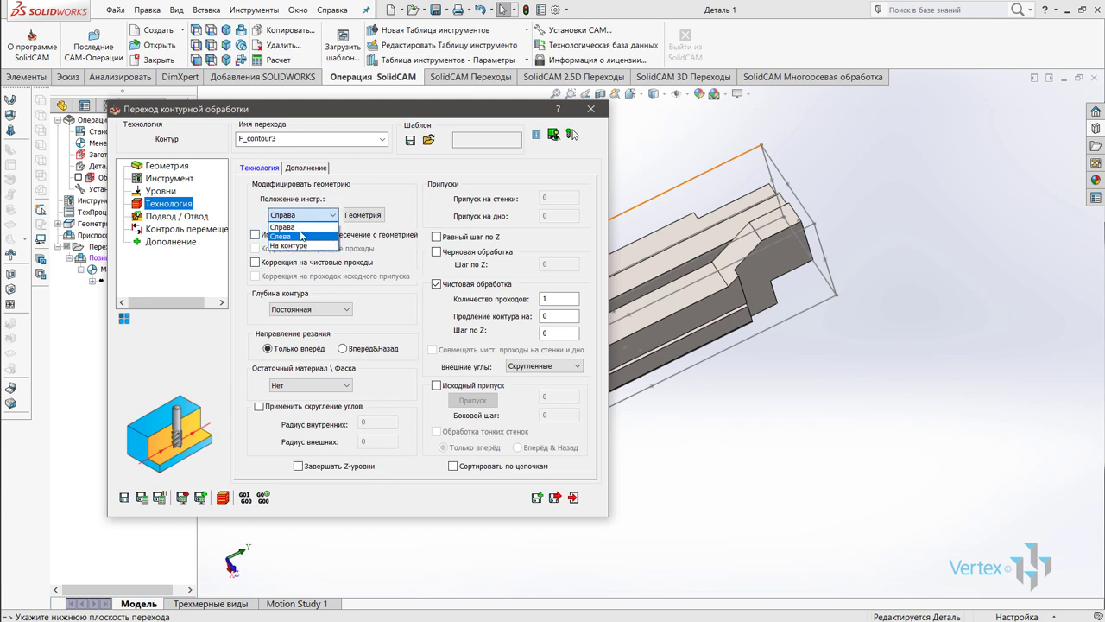
left_click(285, 226)
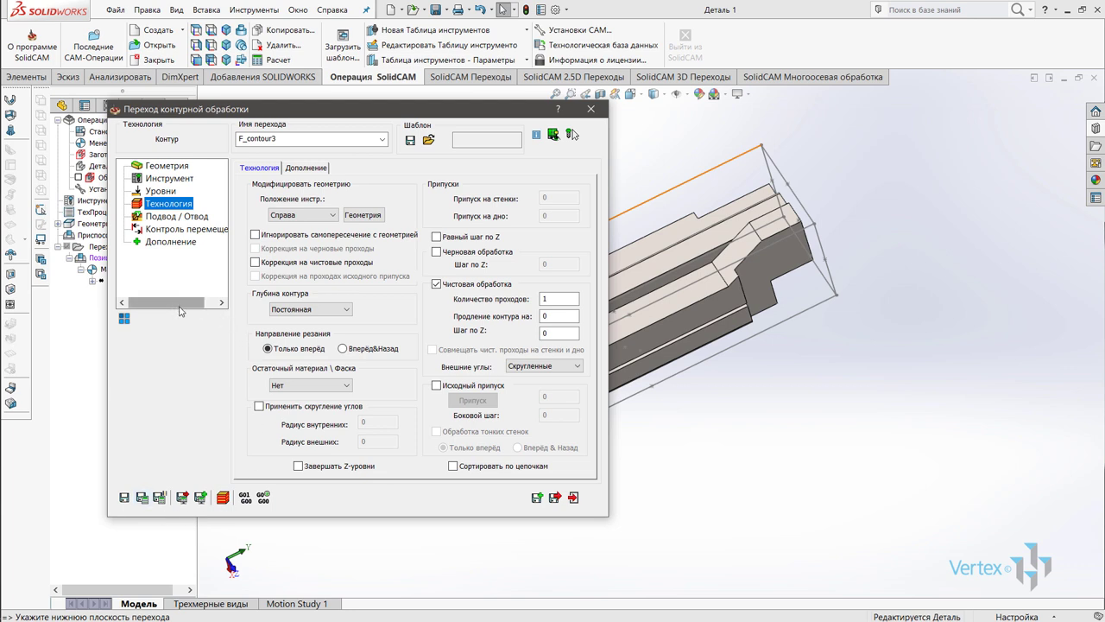
mouse_move(311, 309)
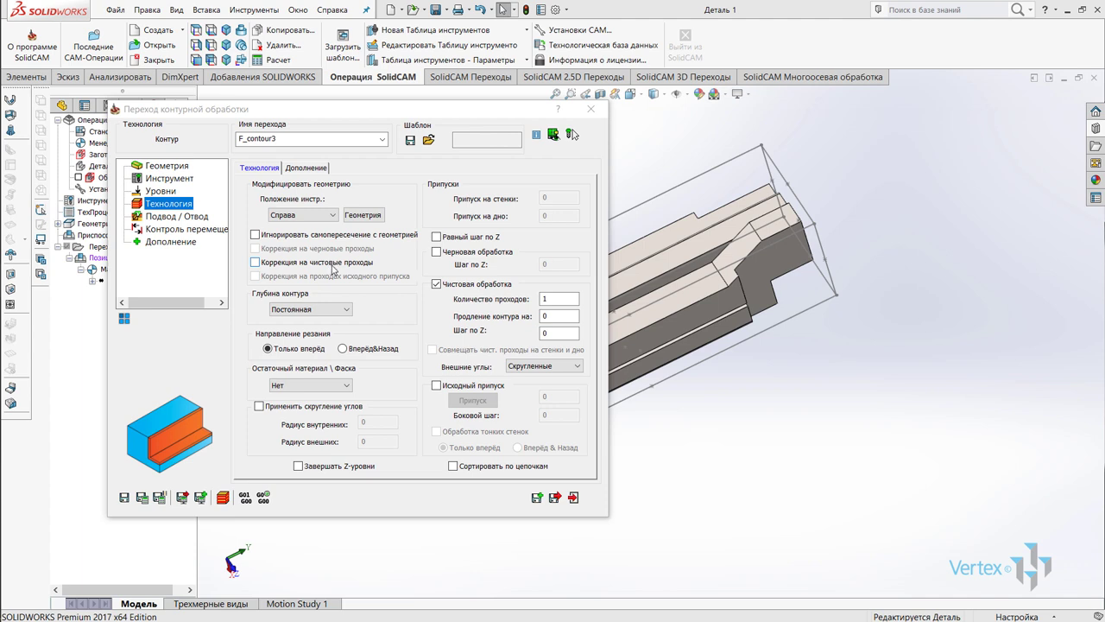
Step: Switch the Глубина контура type from constant to По спирали (spiral)
left_click(336, 311)
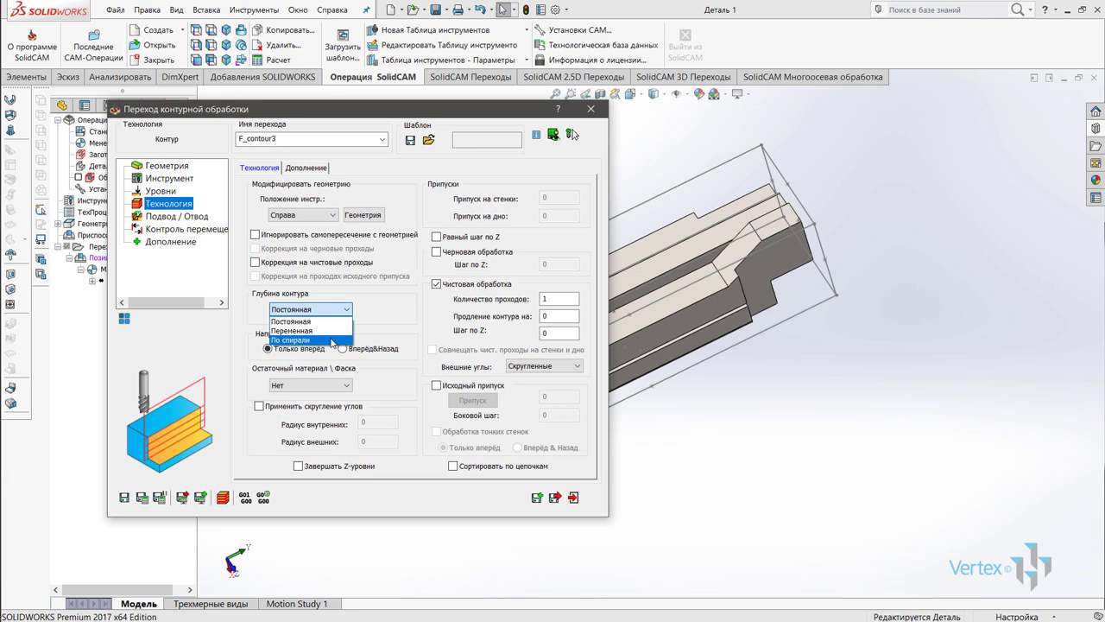
left_click(332, 340)
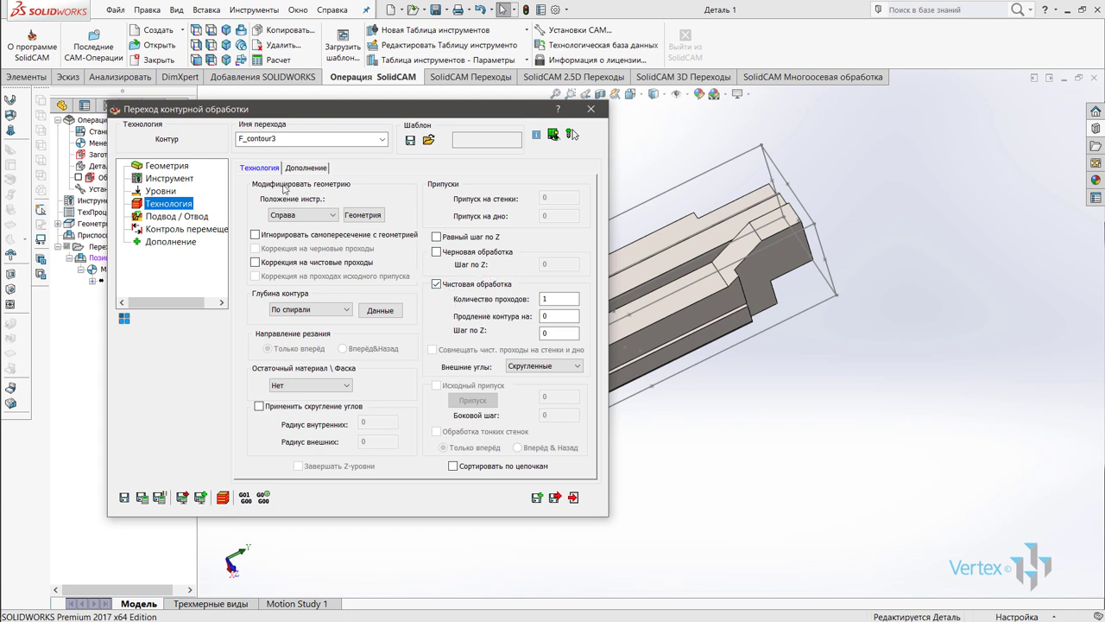
Step: Save and exit F_contour3, then run Расчет всех переходов to draw all toolpaths
left_click(556, 497)
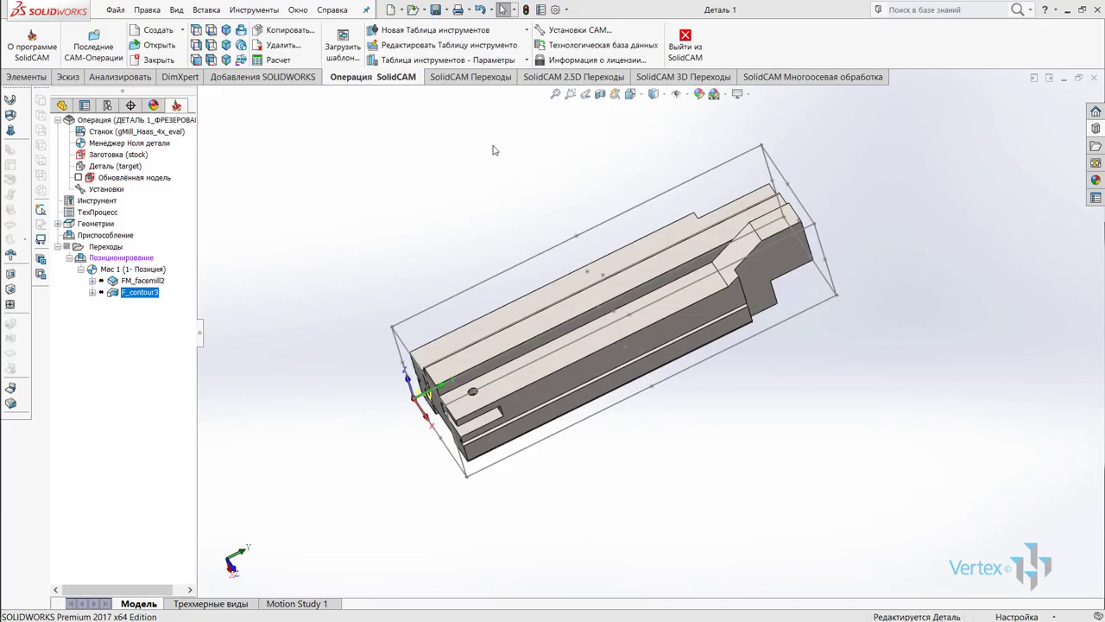
left_click(569, 80)
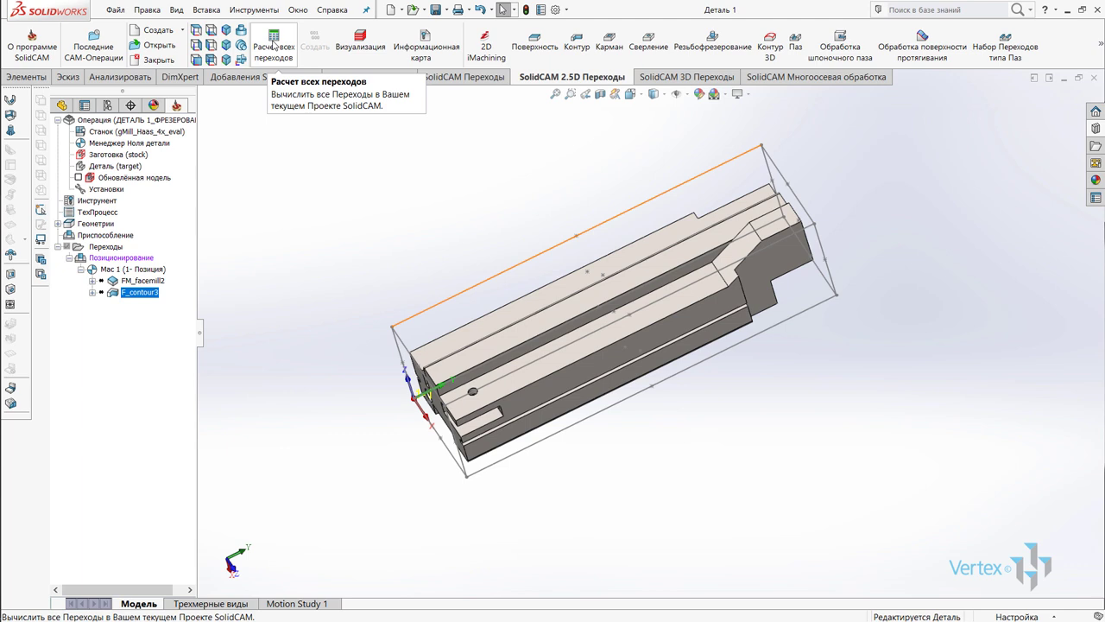
left_click(273, 45)
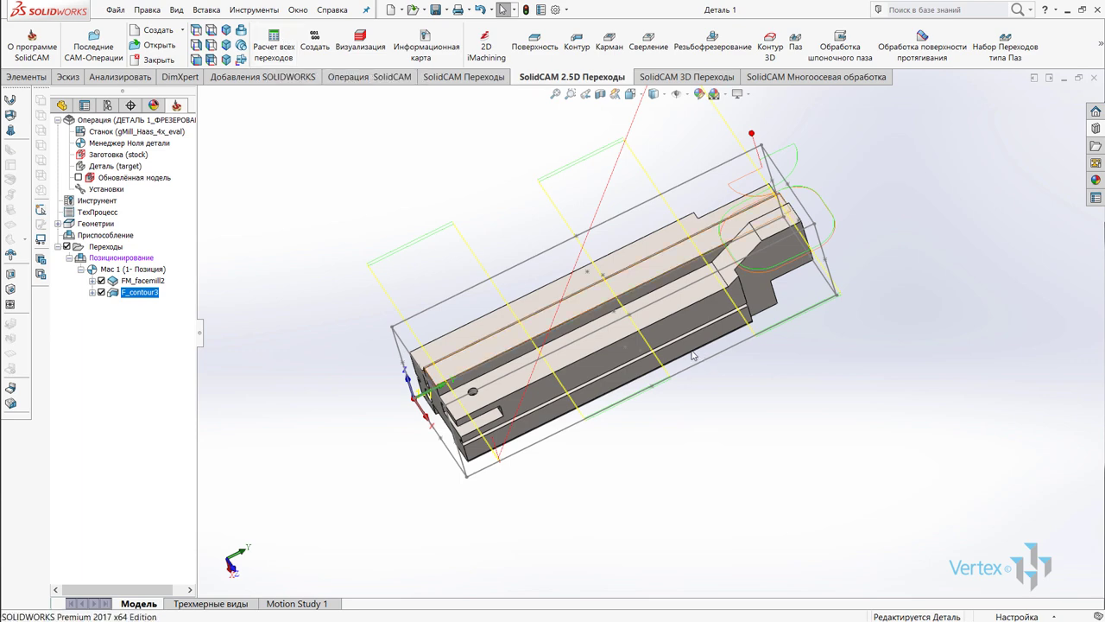
middle_click_drag(656, 320, 716, 288)
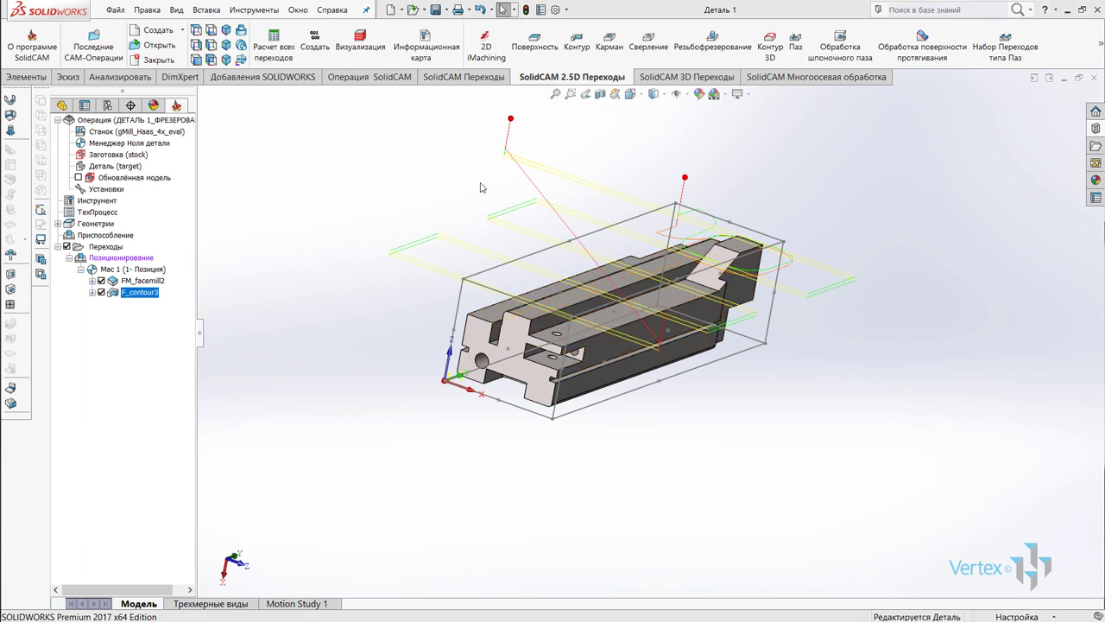
Step: Open Визуализация for the Мас 1 setup, showing the unmachined stock block
left_click(131, 271)
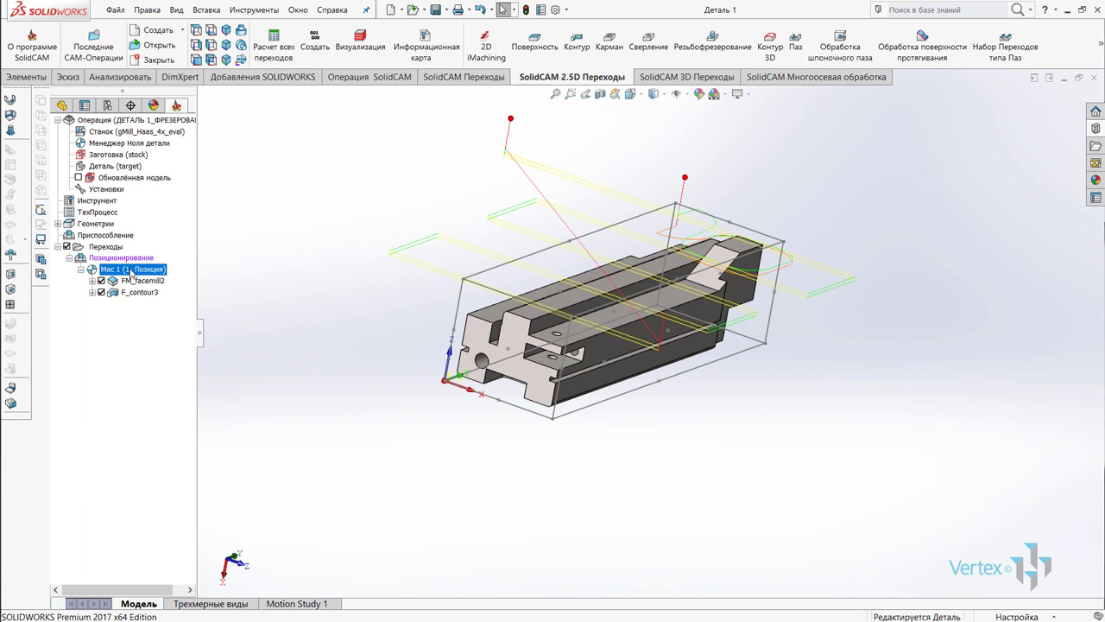
left_click(363, 45)
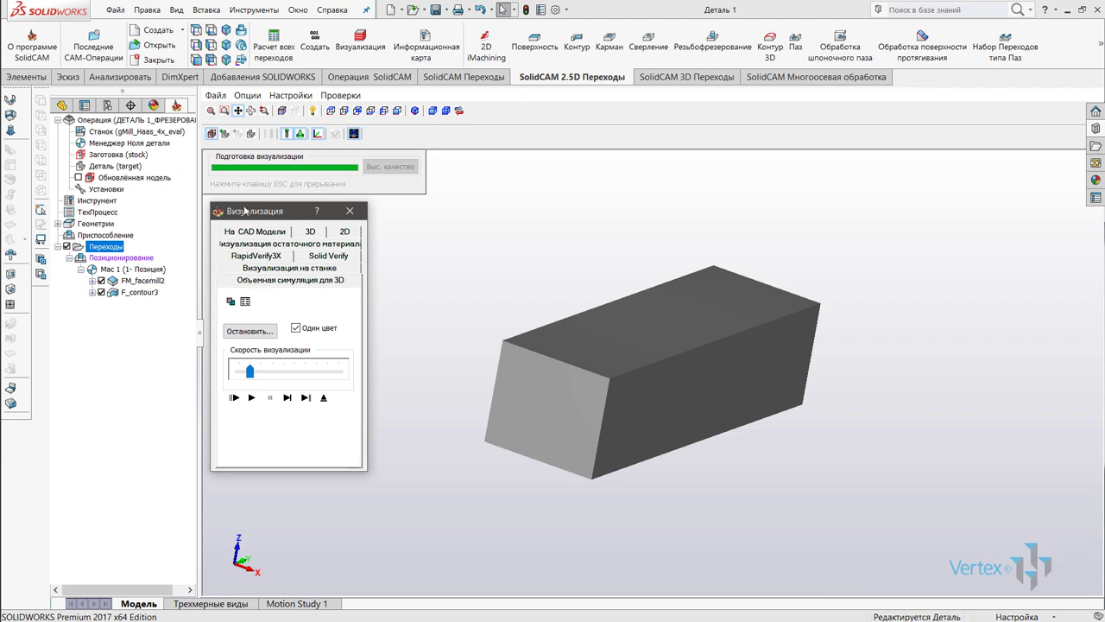
left_click_drag(244, 209, 282, 207)
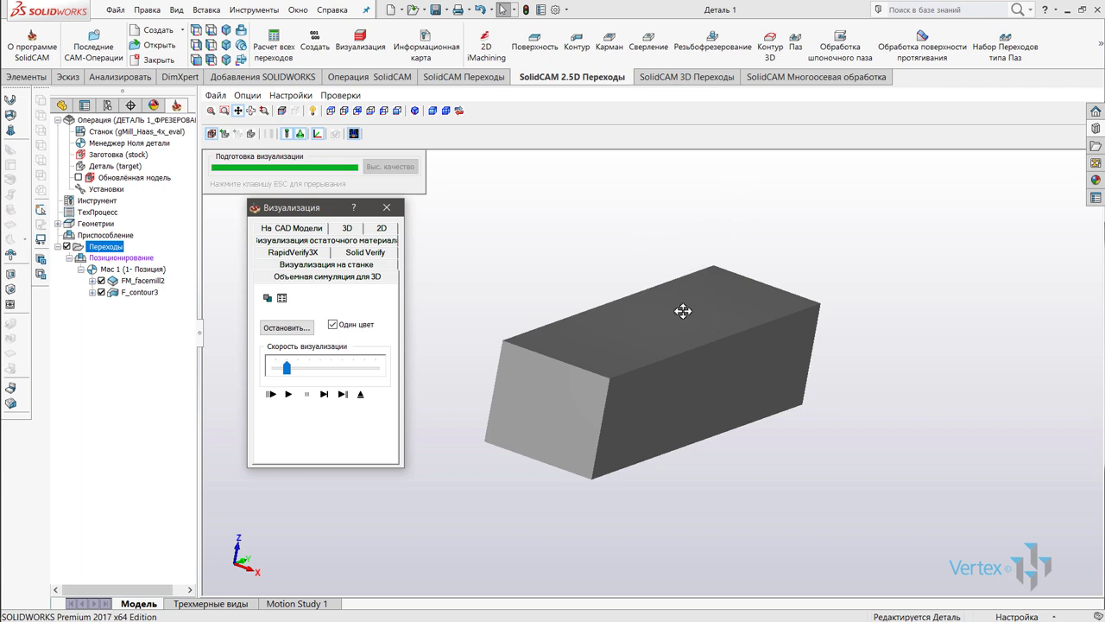
Step: Play the cutting simulation on the stock, then close the simulation window
left_click(290, 394)
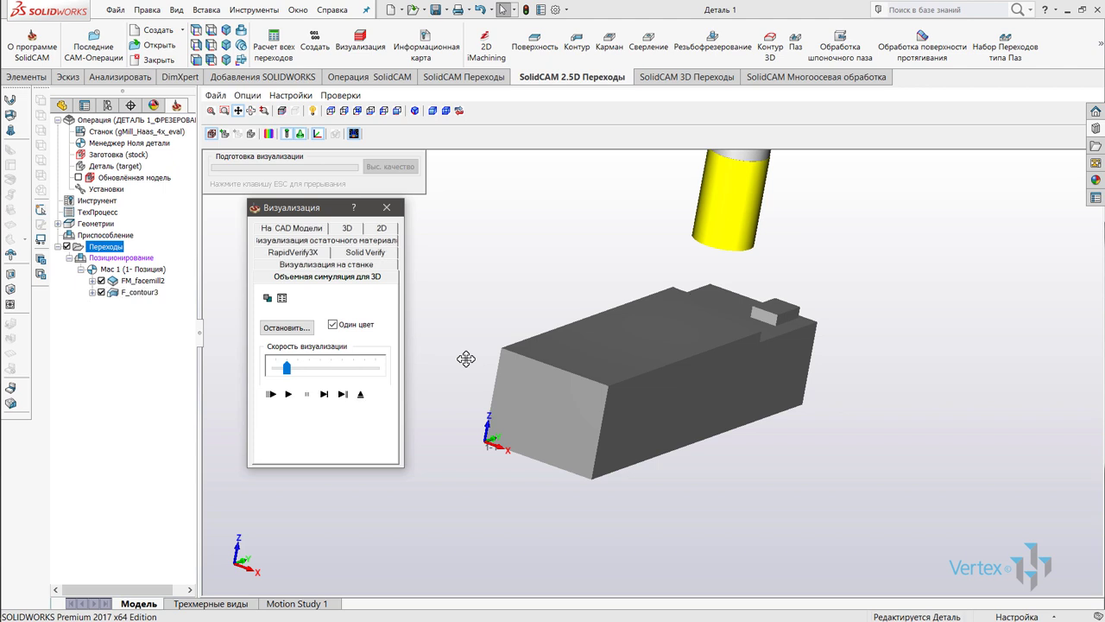
left_click(711, 253)
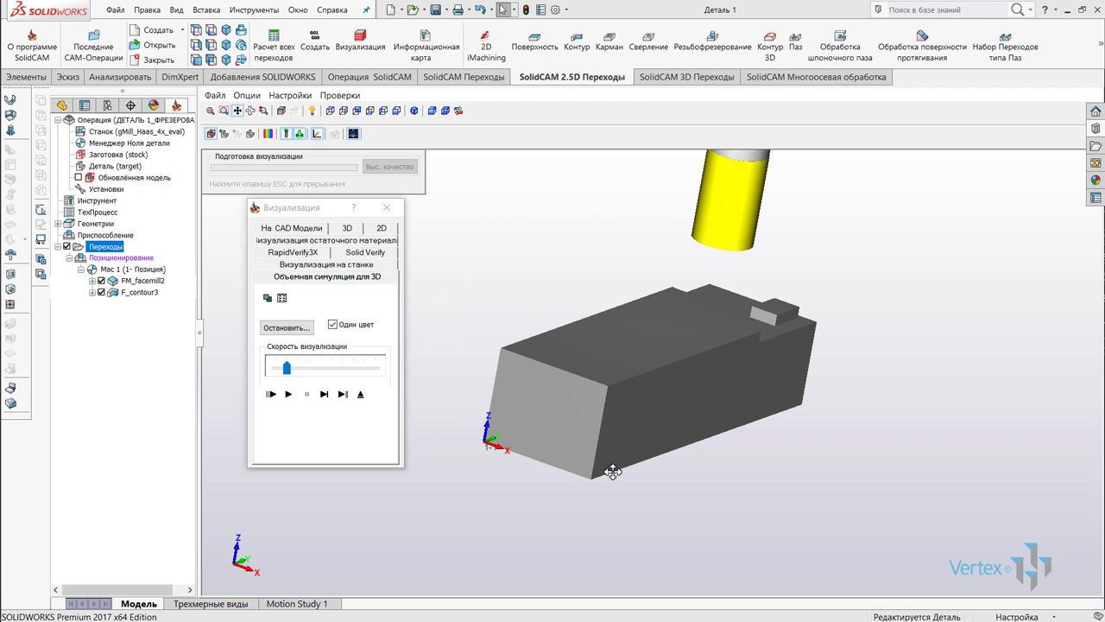
left_click(386, 208)
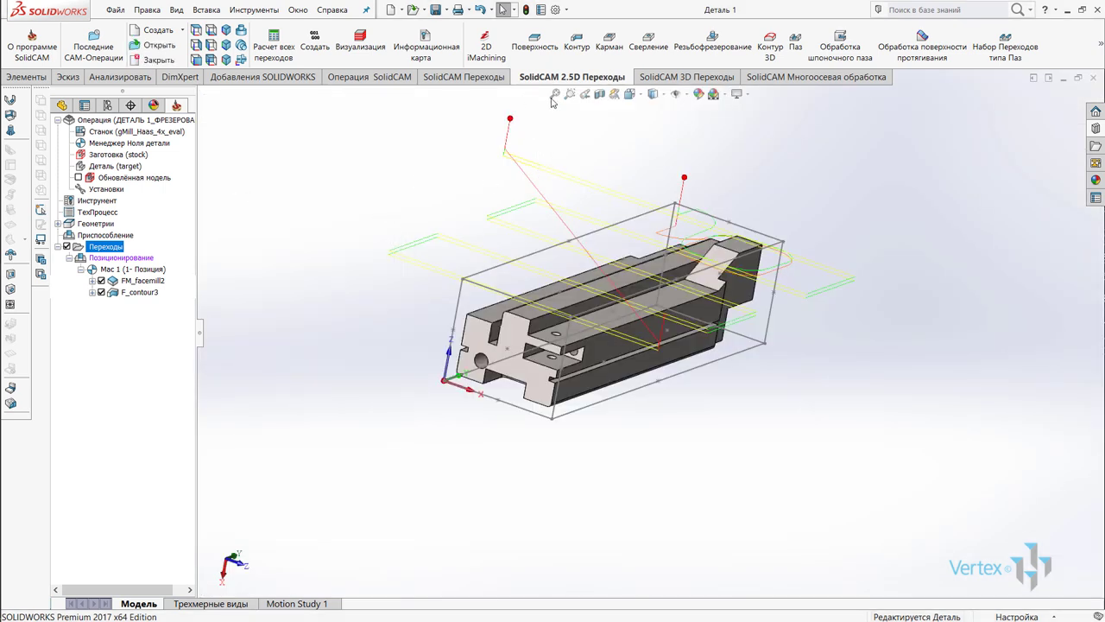
Step: Generate the G-code and scroll through ДЕТАЛЬ1_ФРЕЗЕРОВАНИЕ.NC in Notepad, from the header through tools 1 and 4
left_click(317, 50)
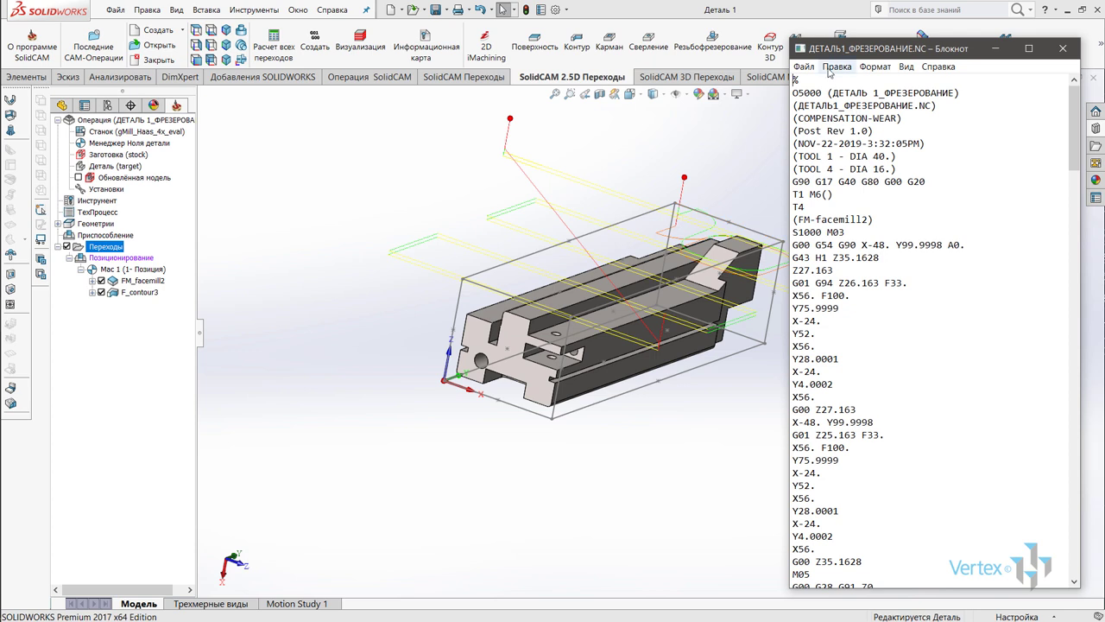
left_click_drag(818, 97, 837, 295)
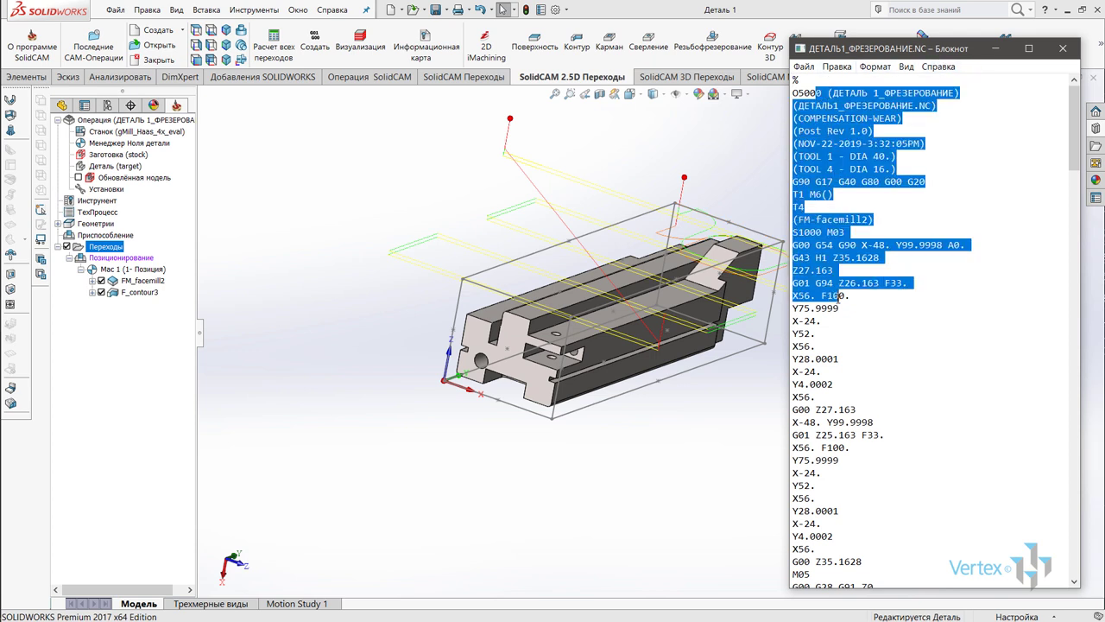
scroll(930, 277, "down", 10)
scroll(930, 250, "down", 10)
scroll(931, 224, "down", 10)
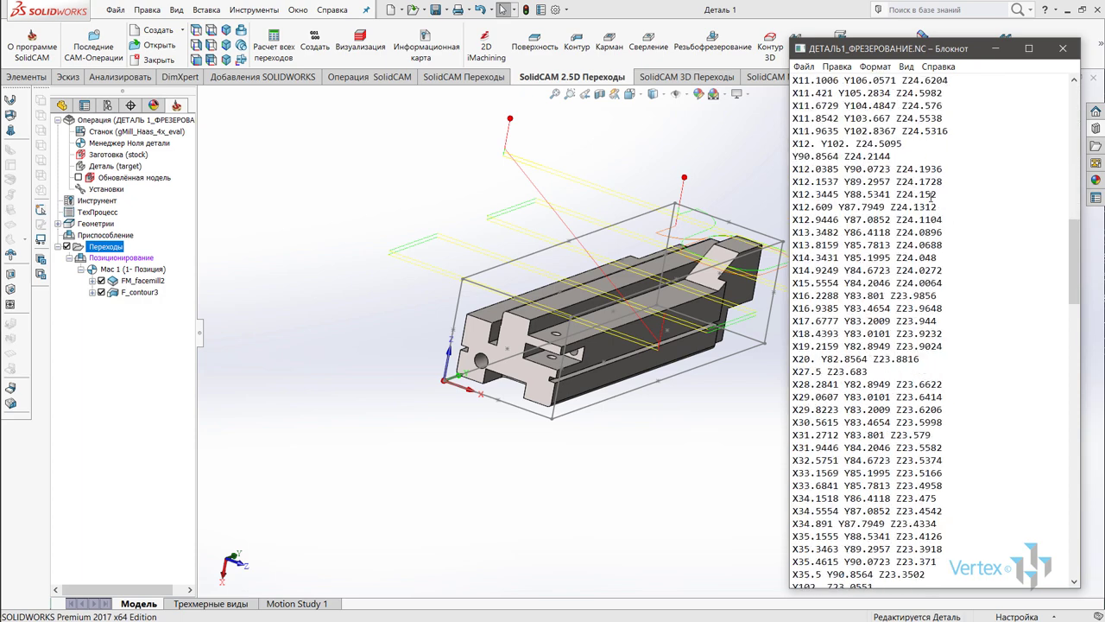
scroll(932, 203, "down", 10)
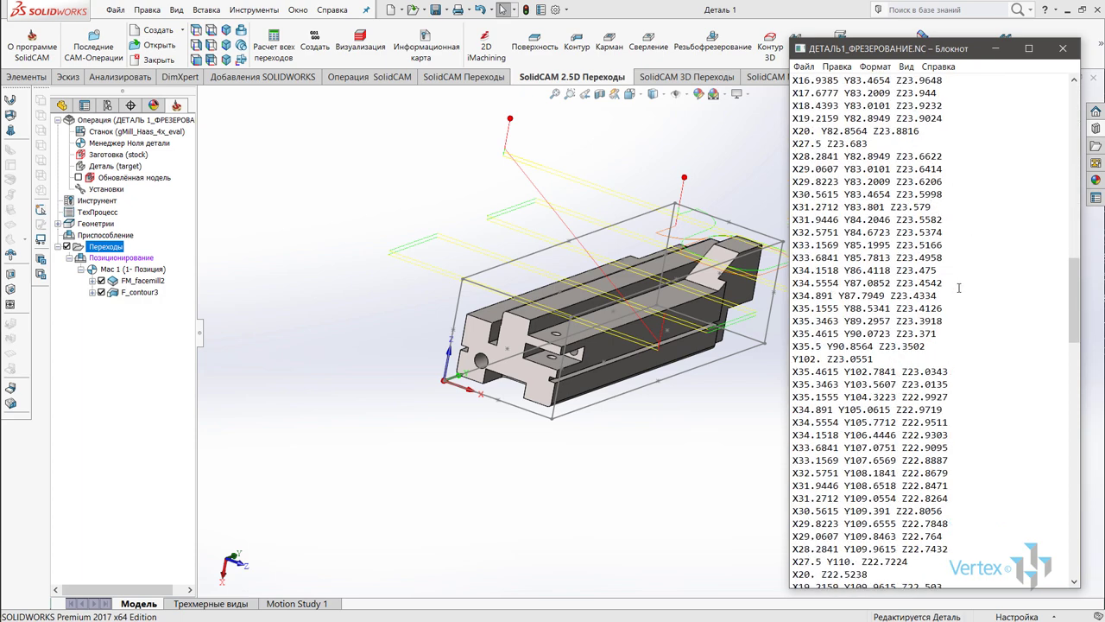
left_click_drag(1075, 302, 1075, 130)
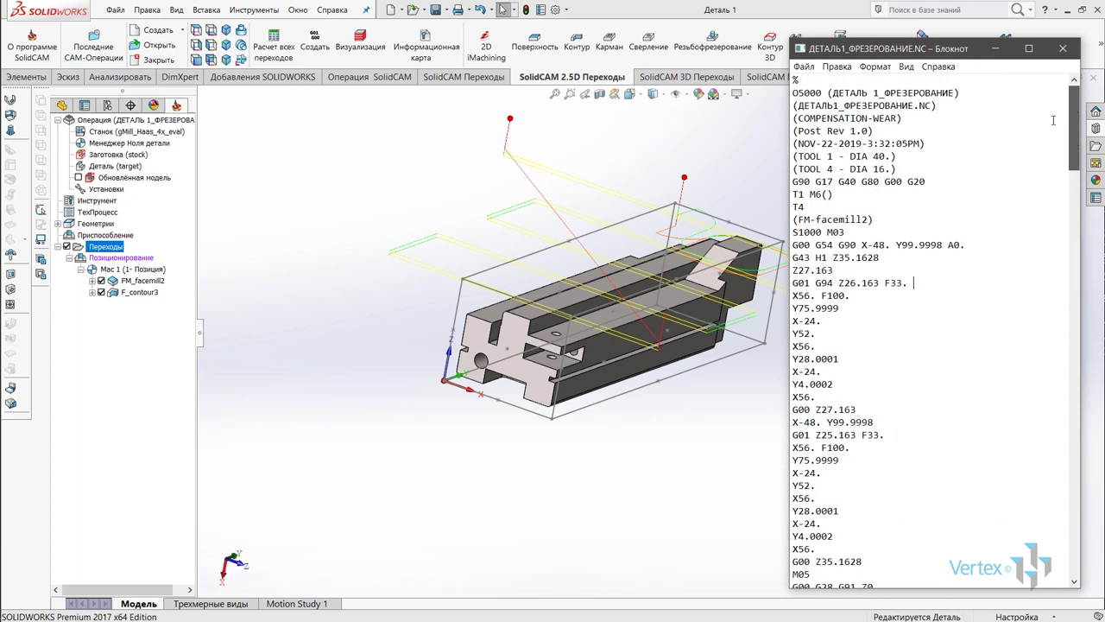
left_click(804, 67)
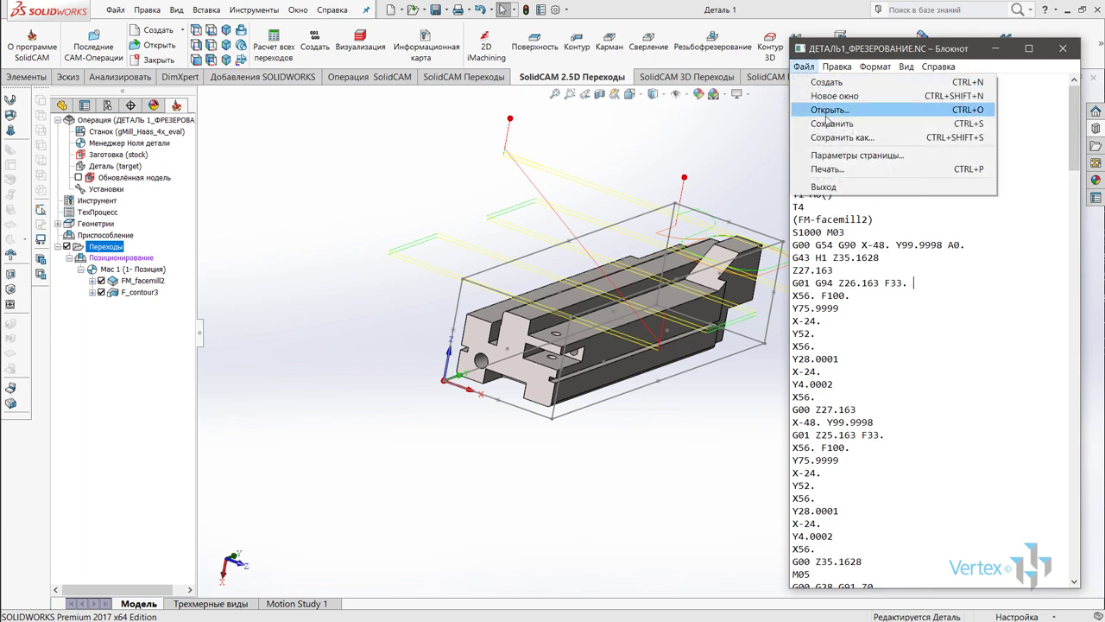
left_click(864, 275)
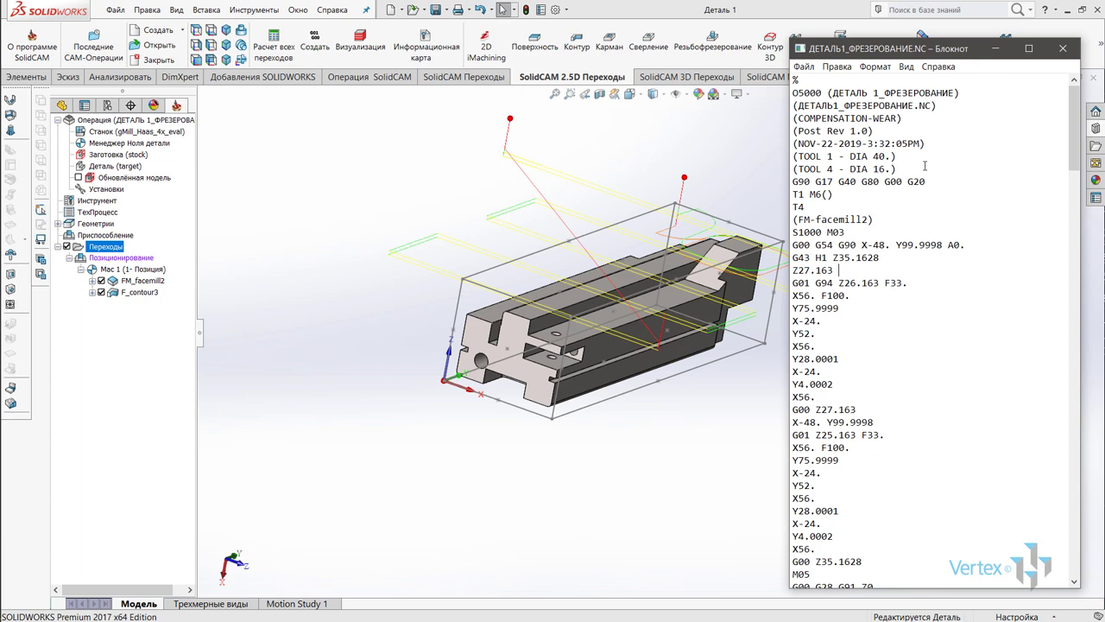
Step: Close Notepad, then select F_contour3, FM_facemill2 and the Мас 1 setup in the tree
left_click(1062, 48)
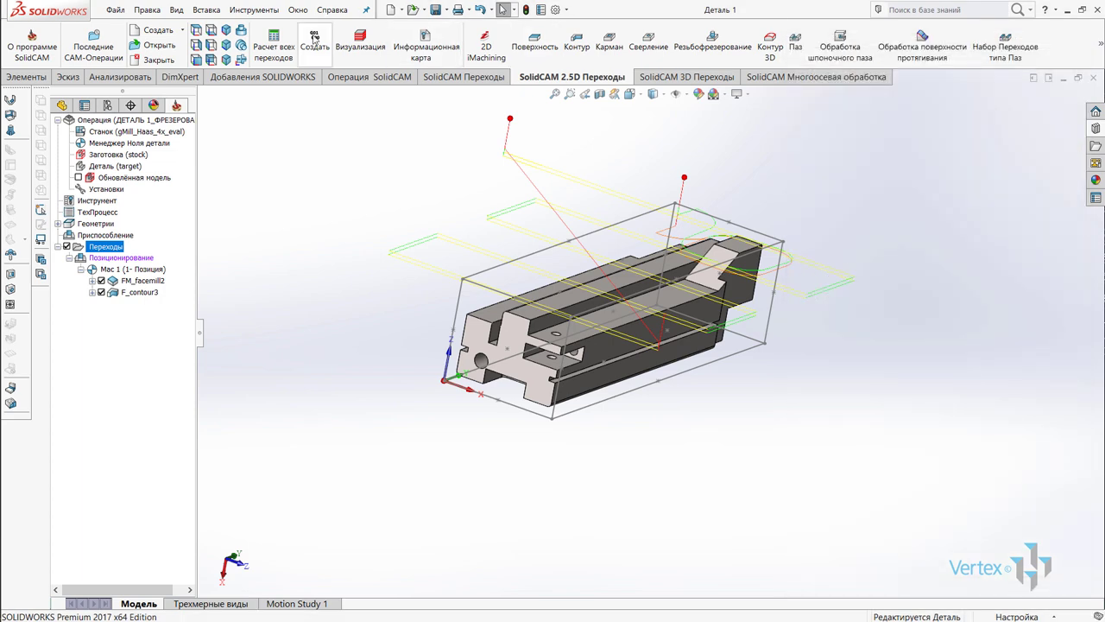
left_click(140, 293)
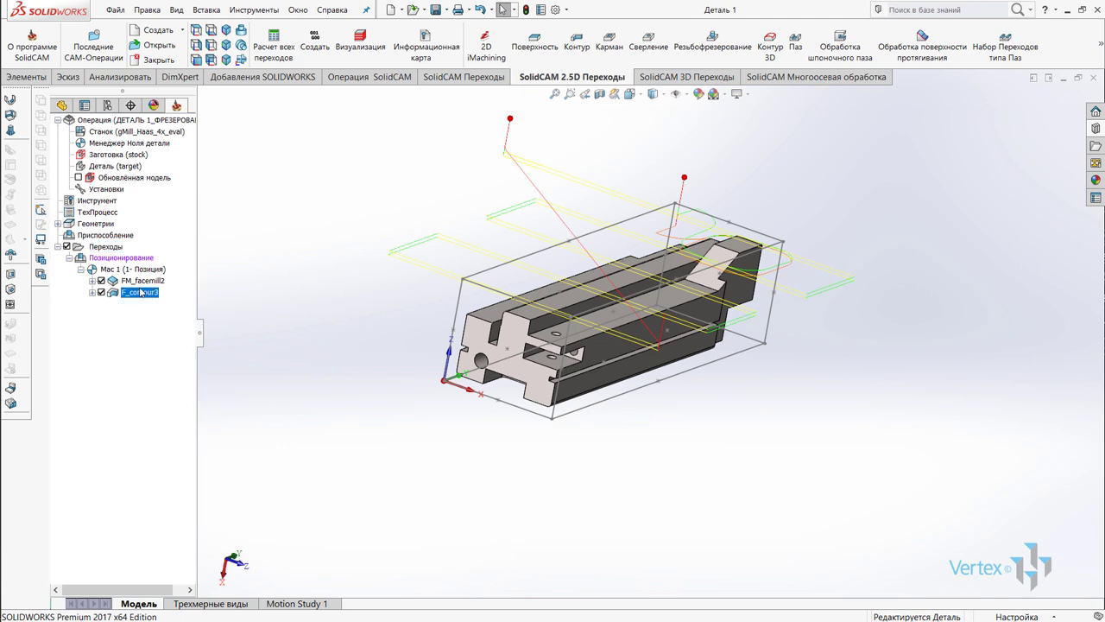
left_click(135, 282)
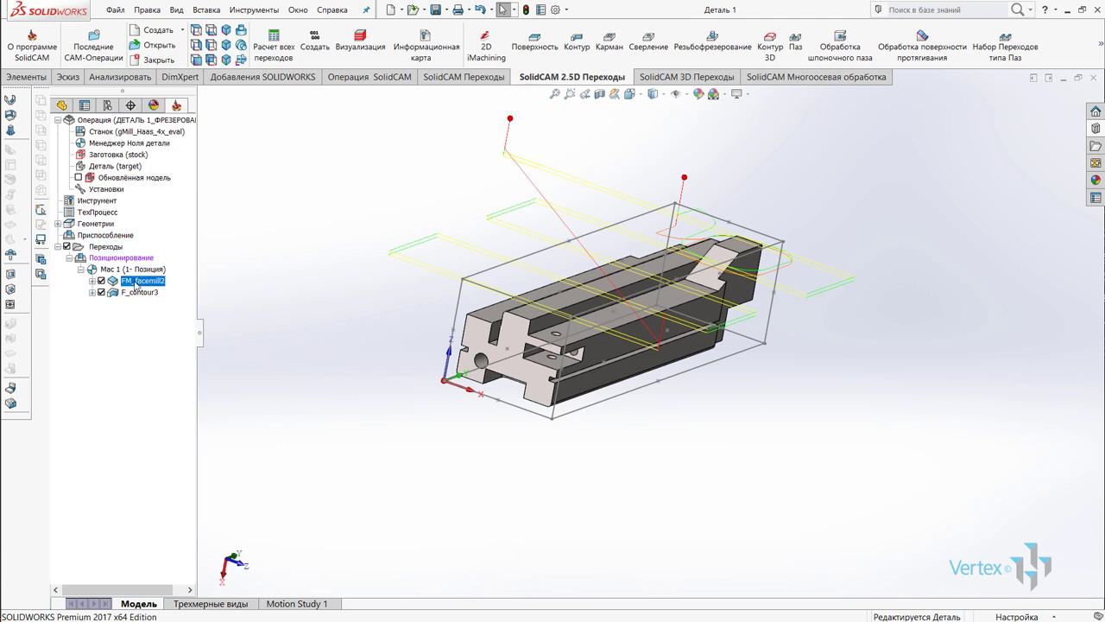
left_click(111, 271)
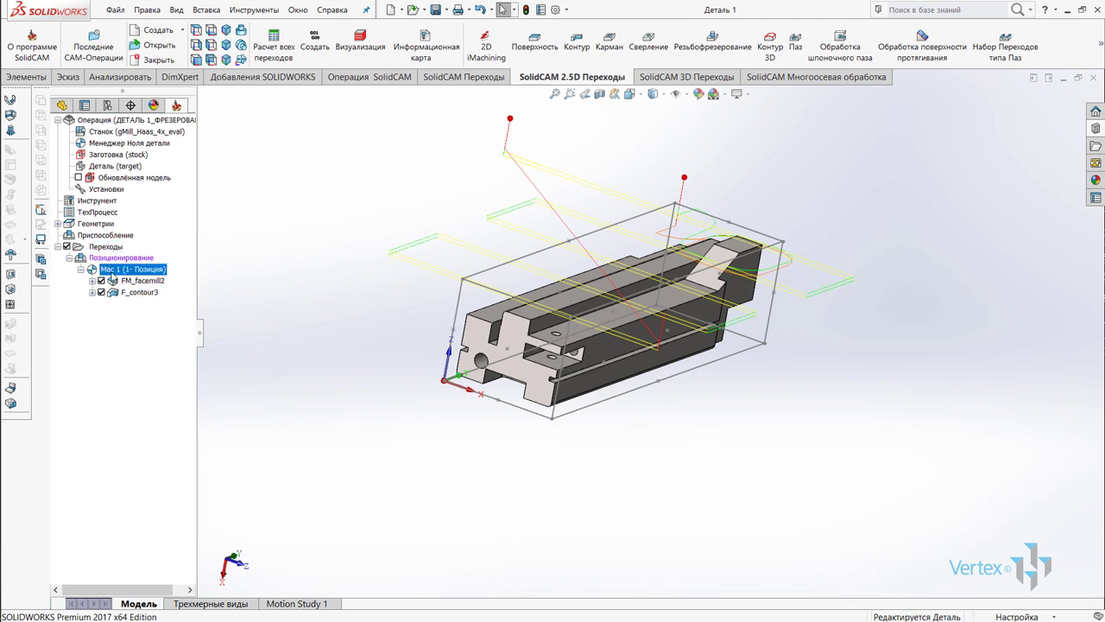